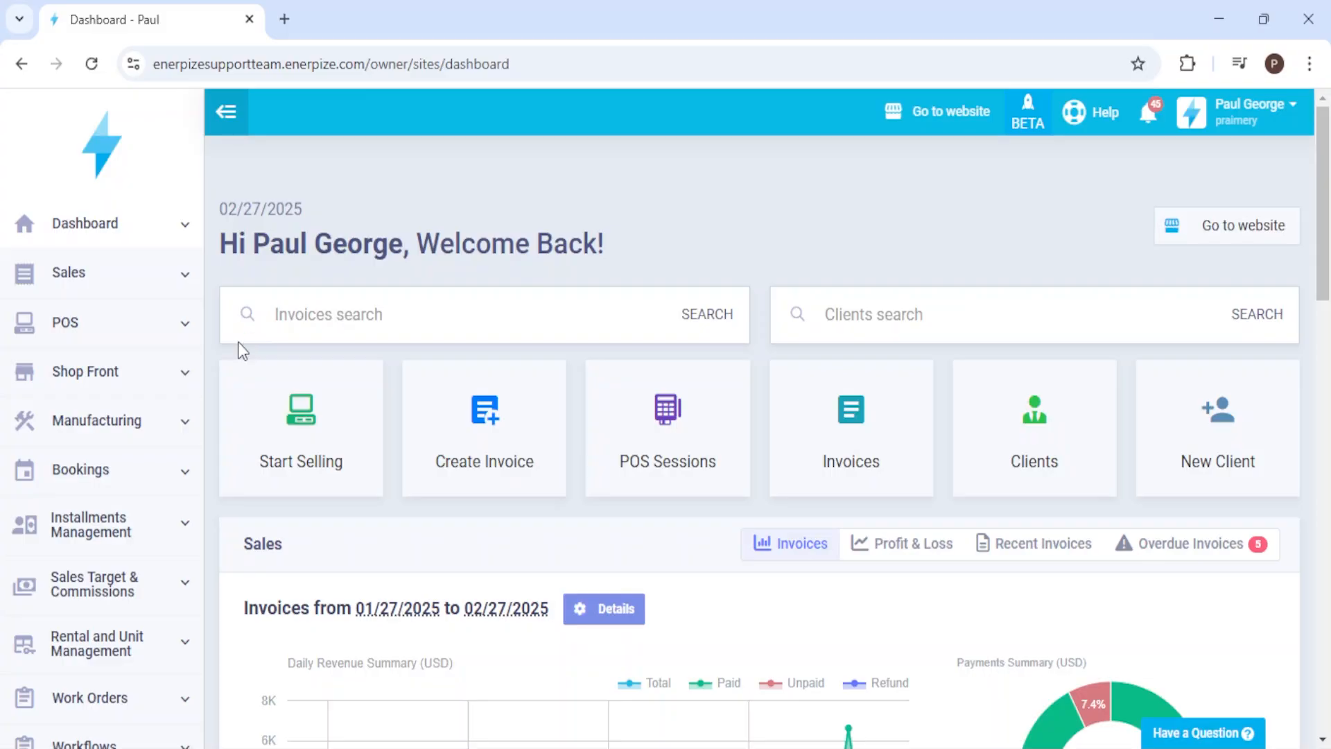
Step: Review the general POS settings and save them with Accounting System Per Invoice unticked and Enable Auto Adjustment ticked
click(106, 338)
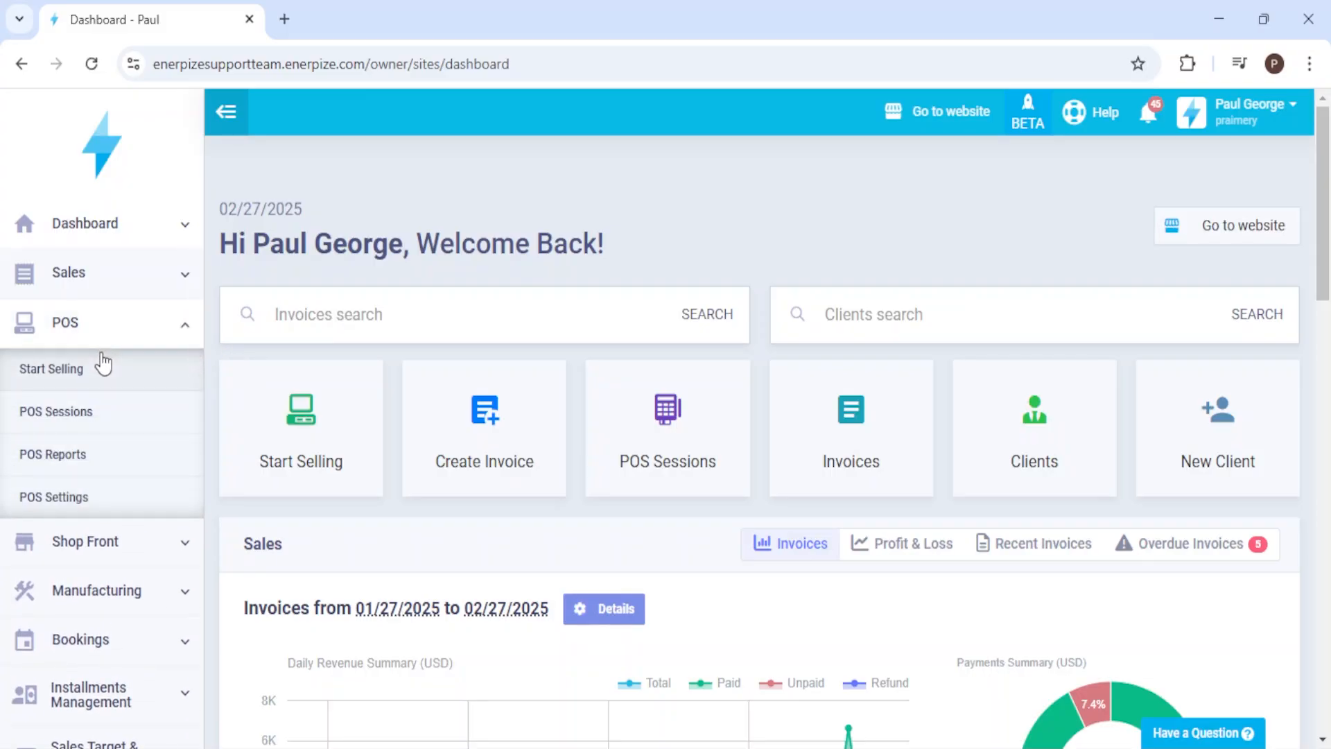
click(44, 503)
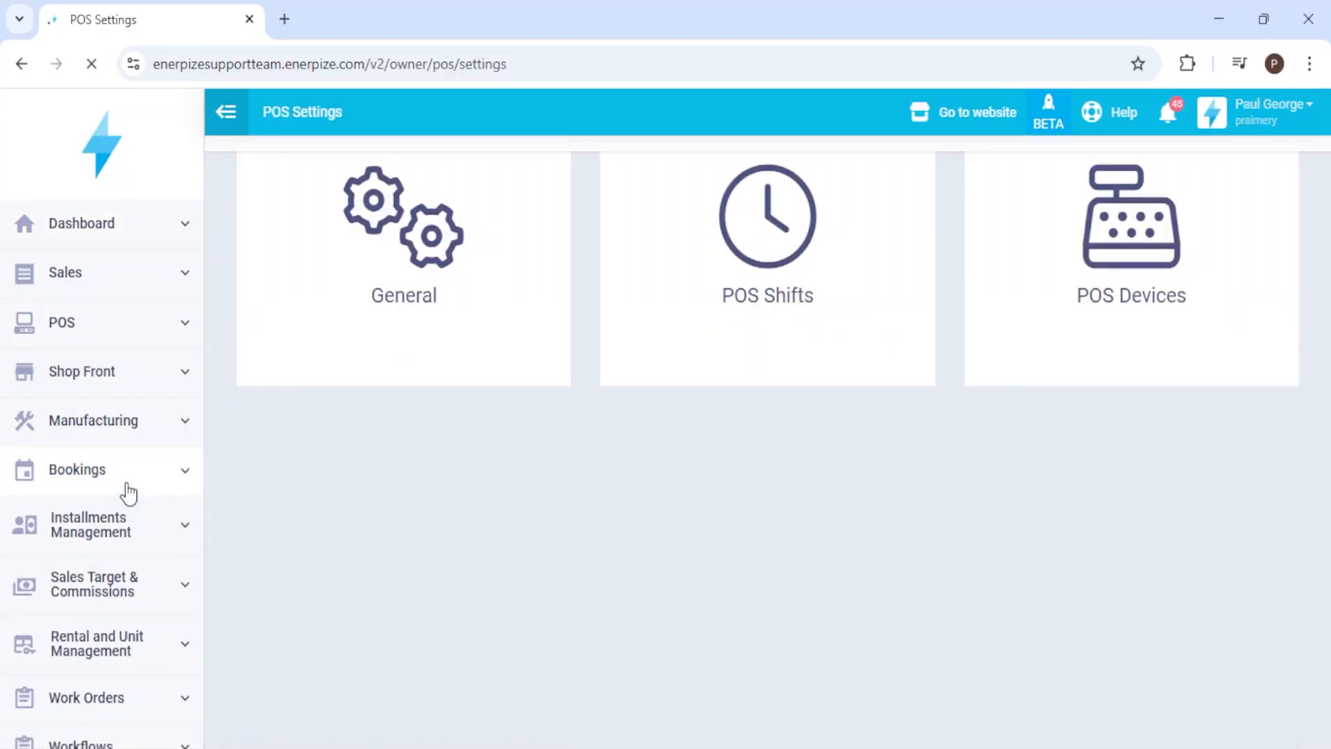
click(396, 361)
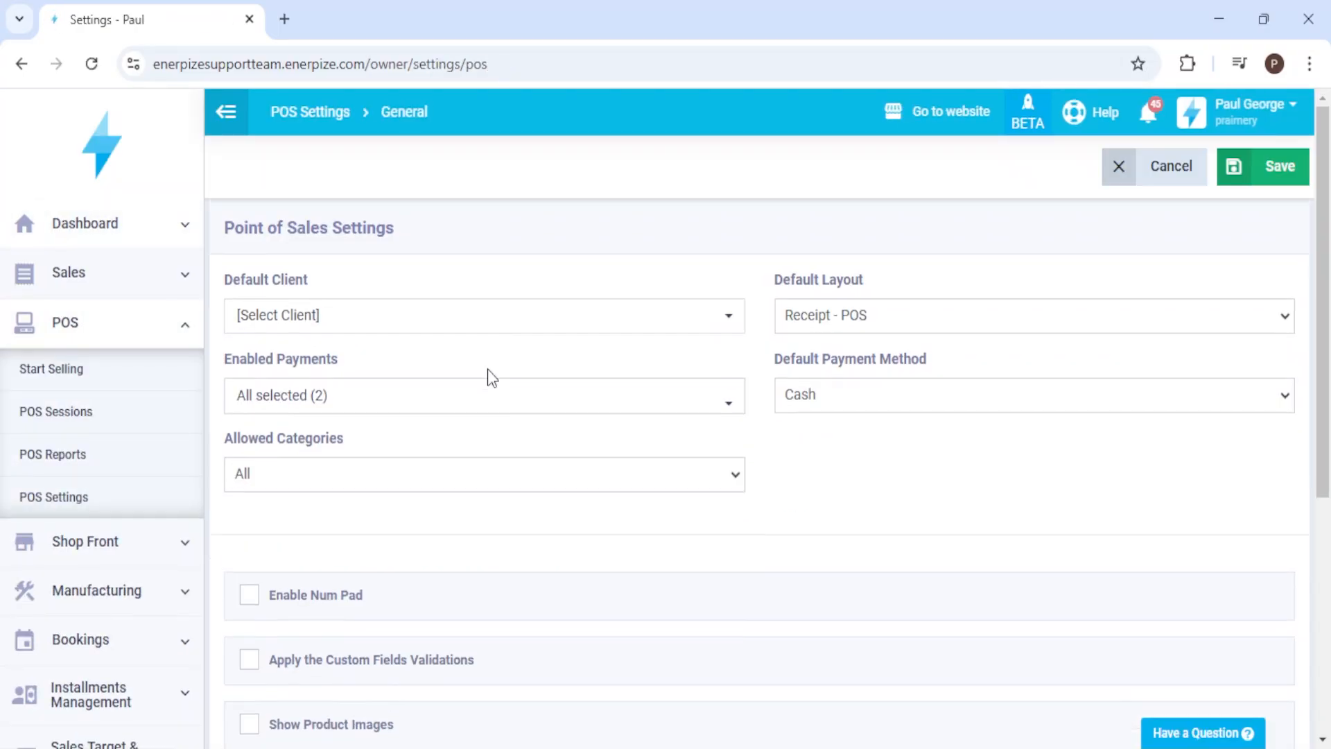
scroll(731, 368, down, 5)
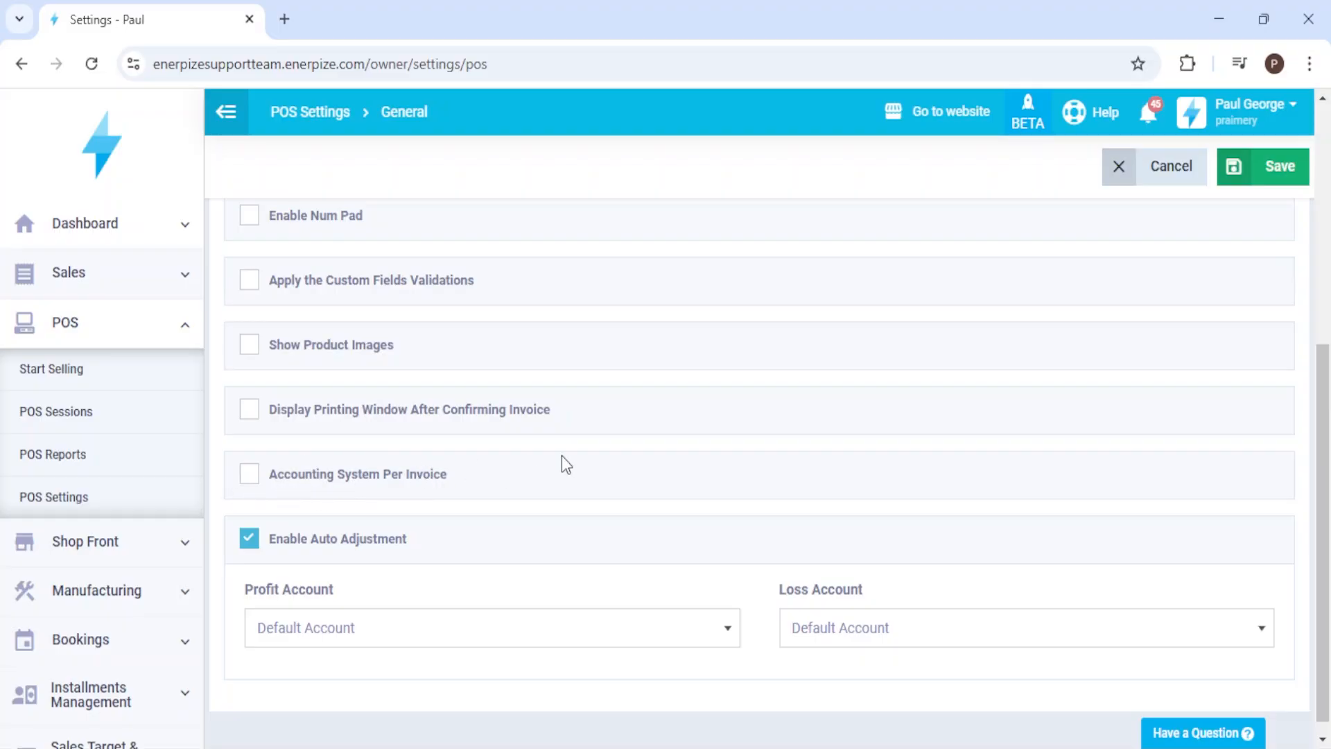
click(1250, 181)
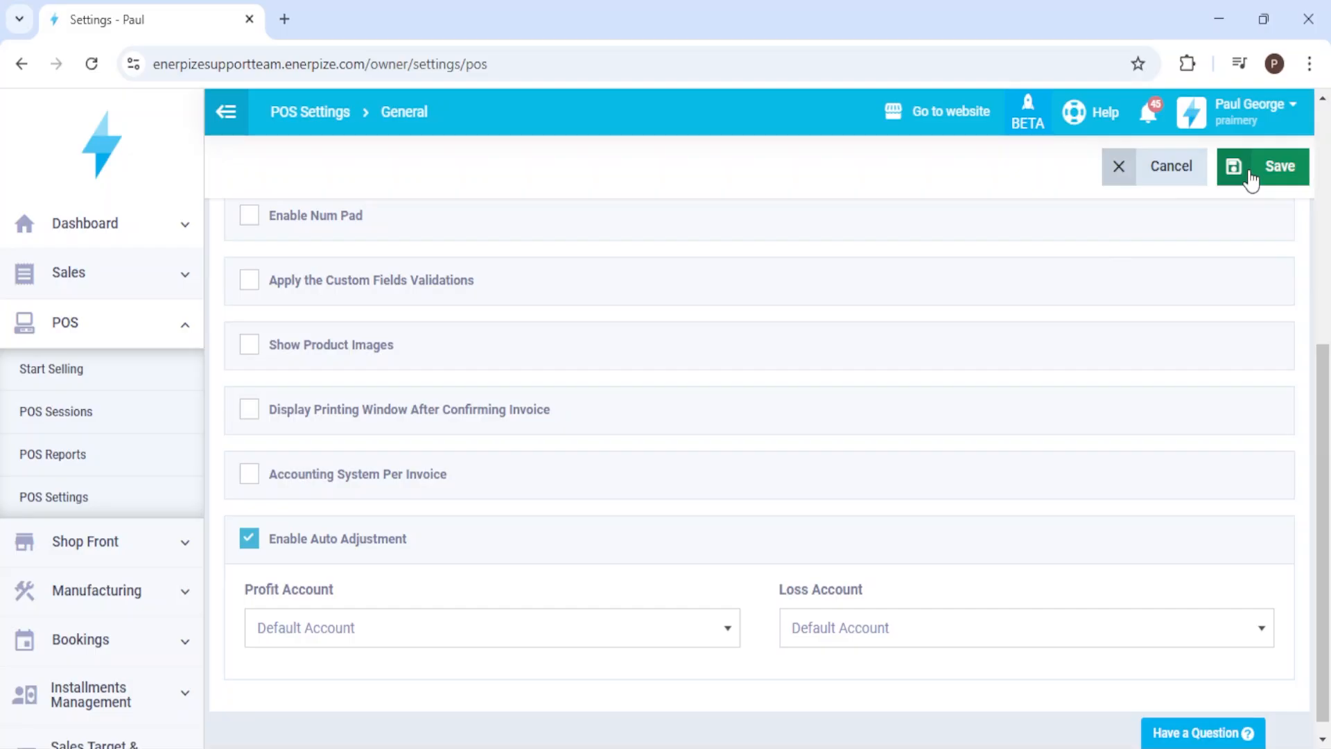
Step: Start a POS session on the Test Pos device and add product P from Group 1 to a sale for an existing client
click(63, 378)
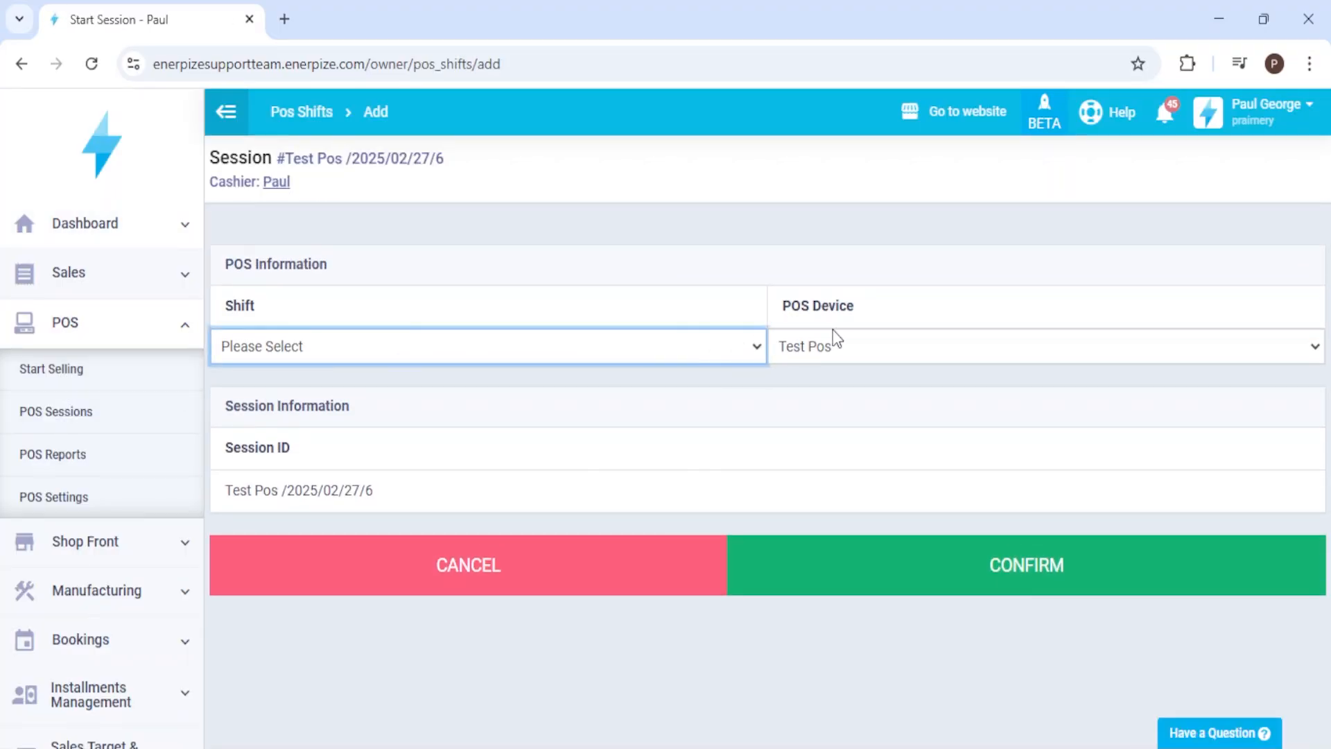
click(836, 565)
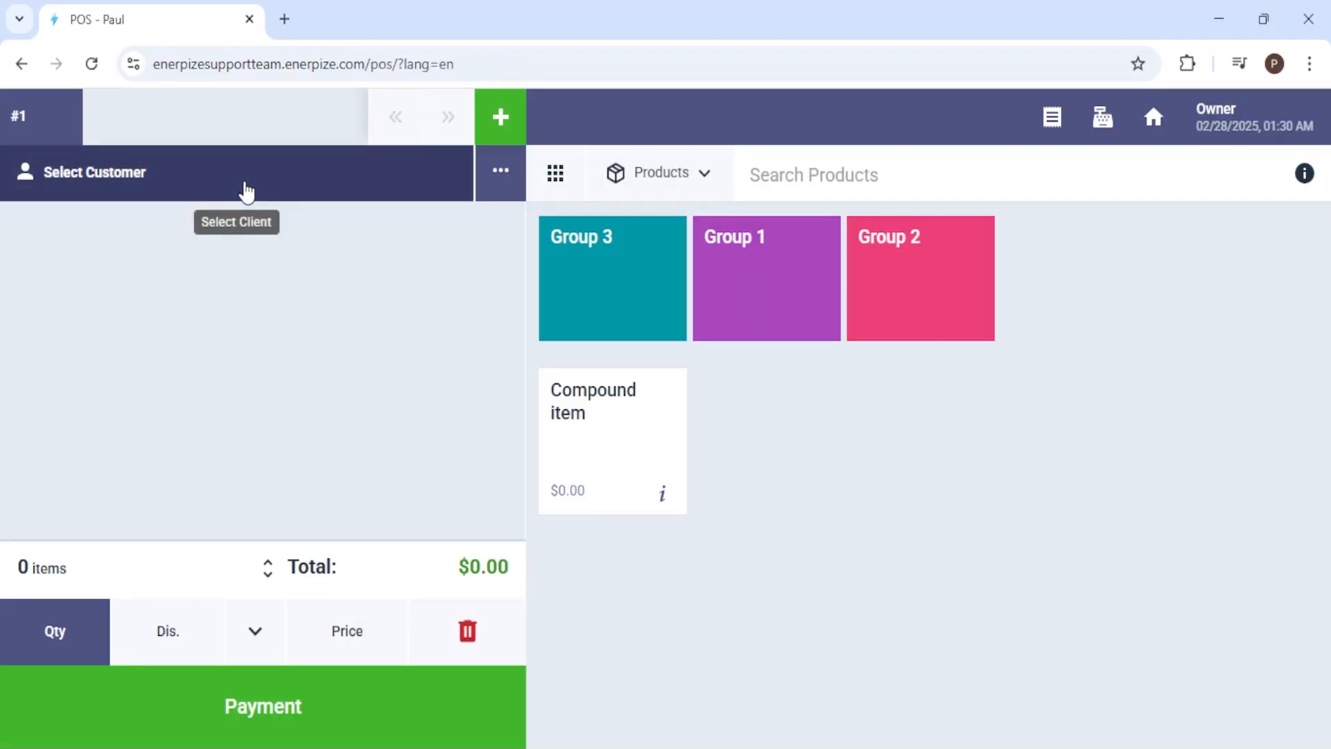
click(244, 190)
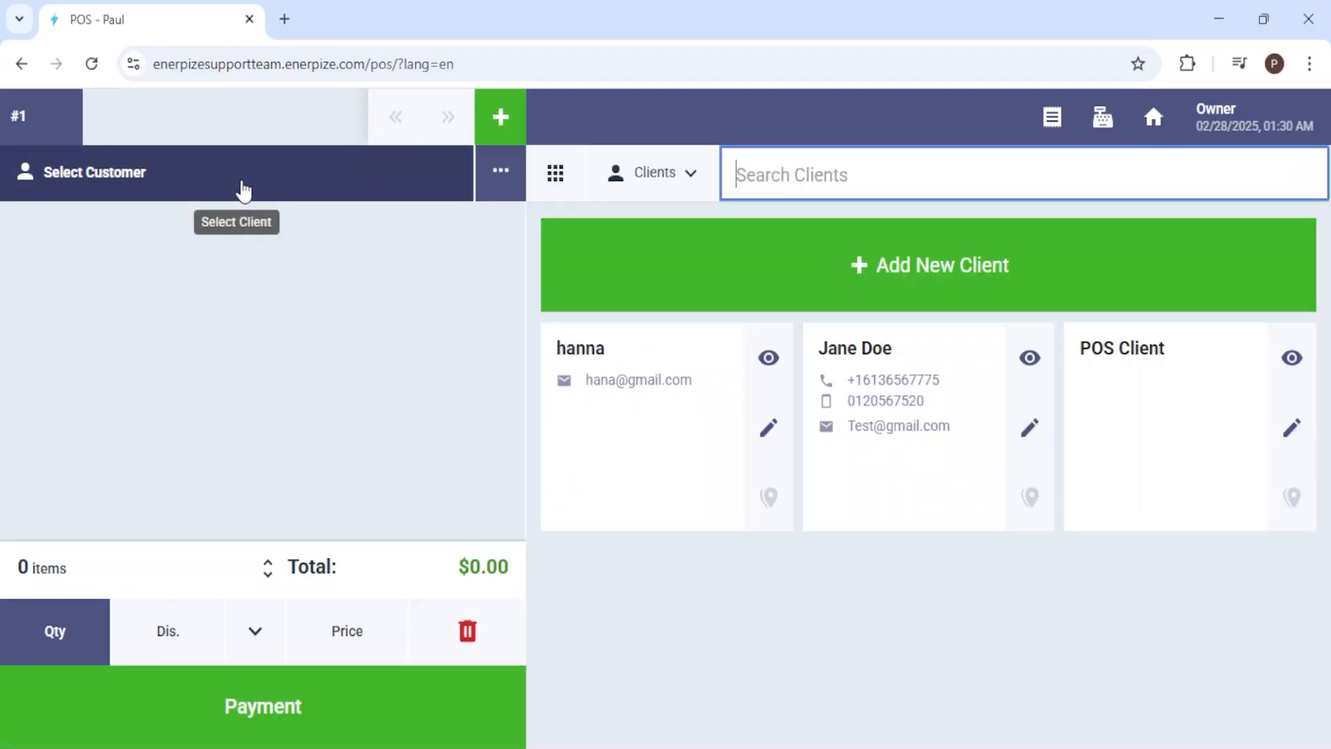
click(868, 395)
click(779, 295)
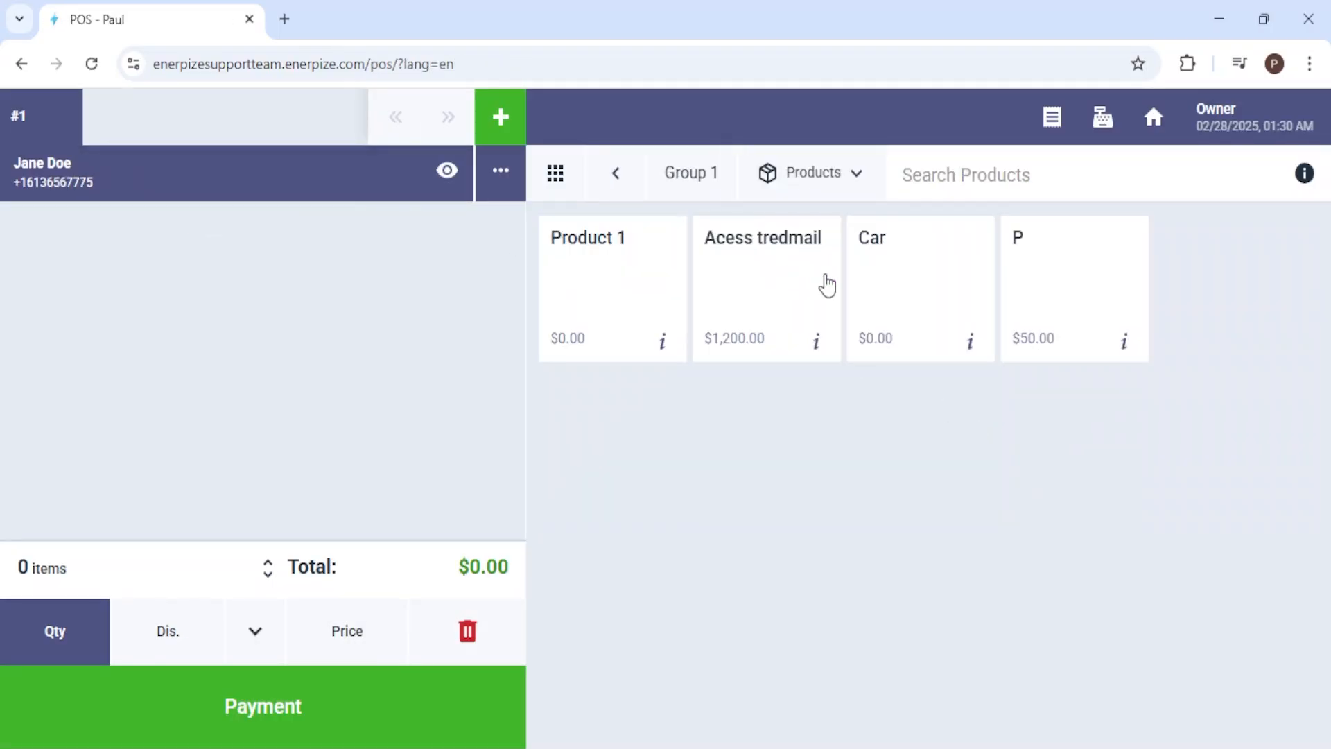
click(1040, 277)
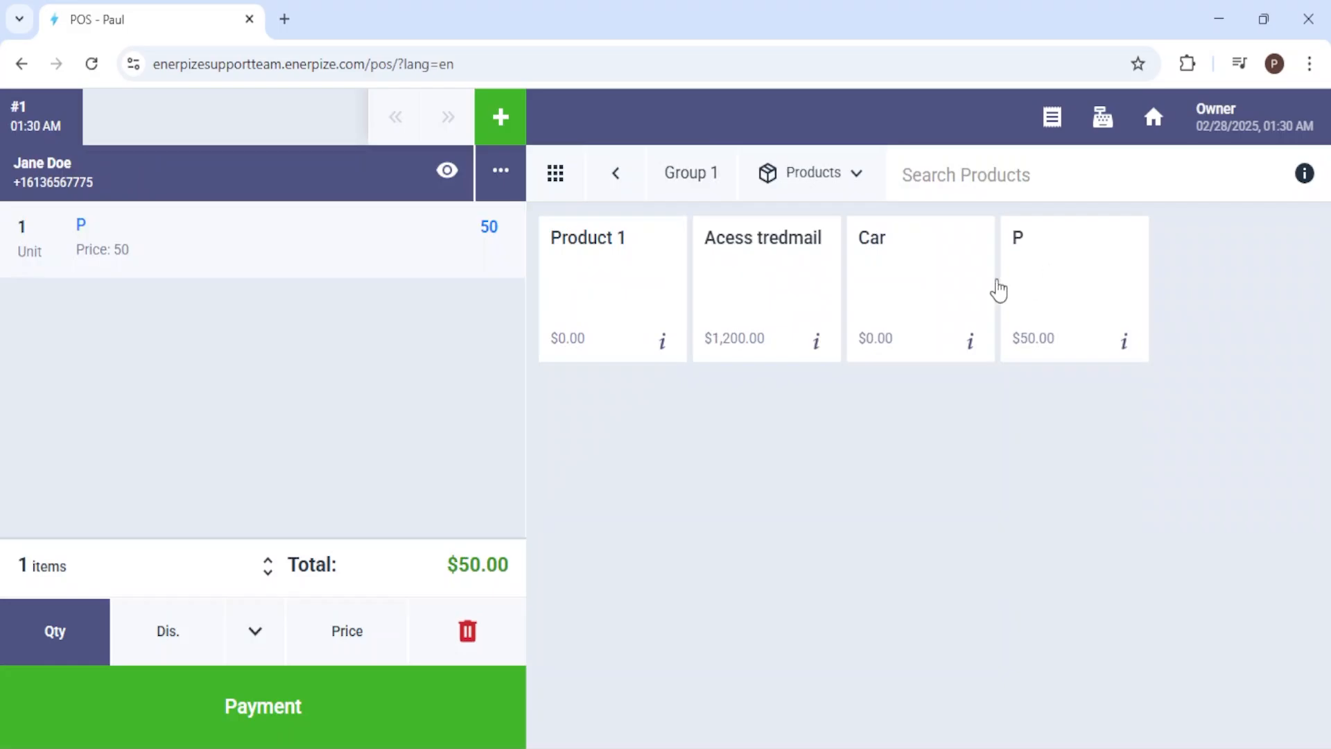
Step: Set the sale's cash payment to 50 and confirm the payment
click(331, 728)
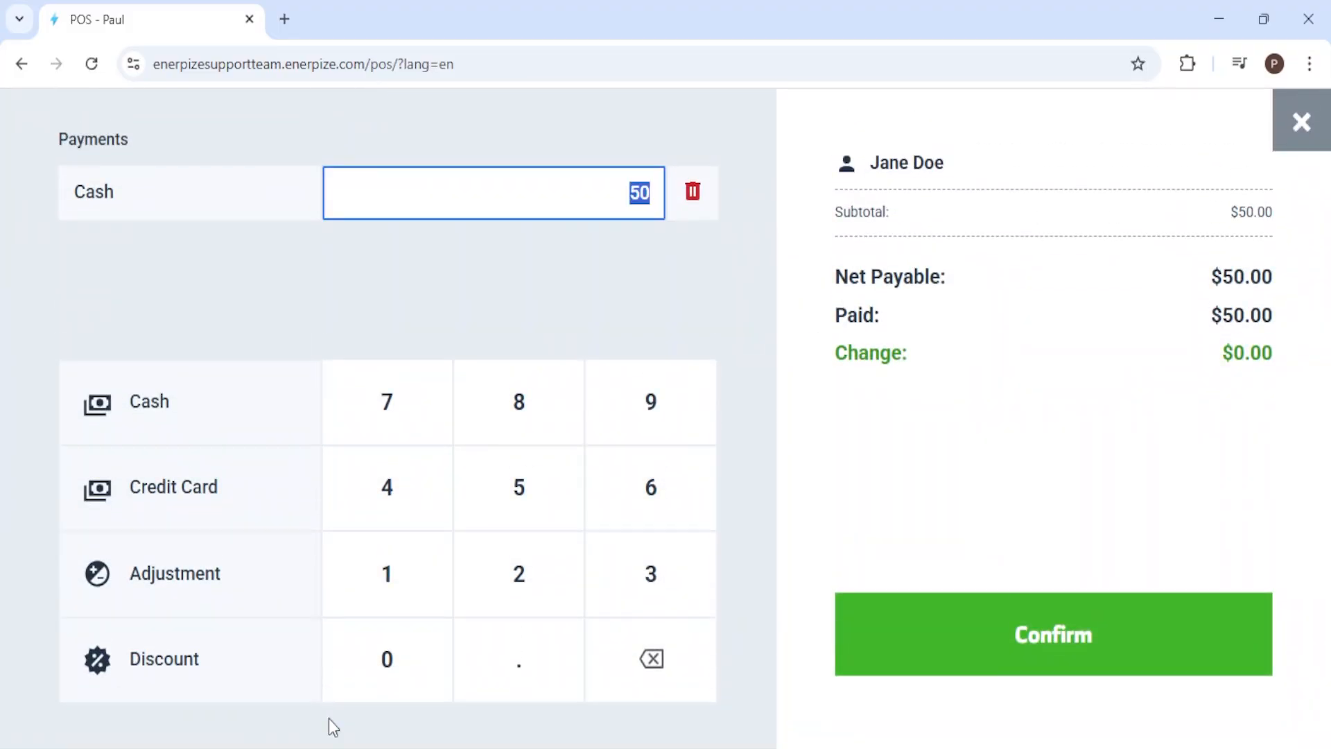
key(BackSpace)
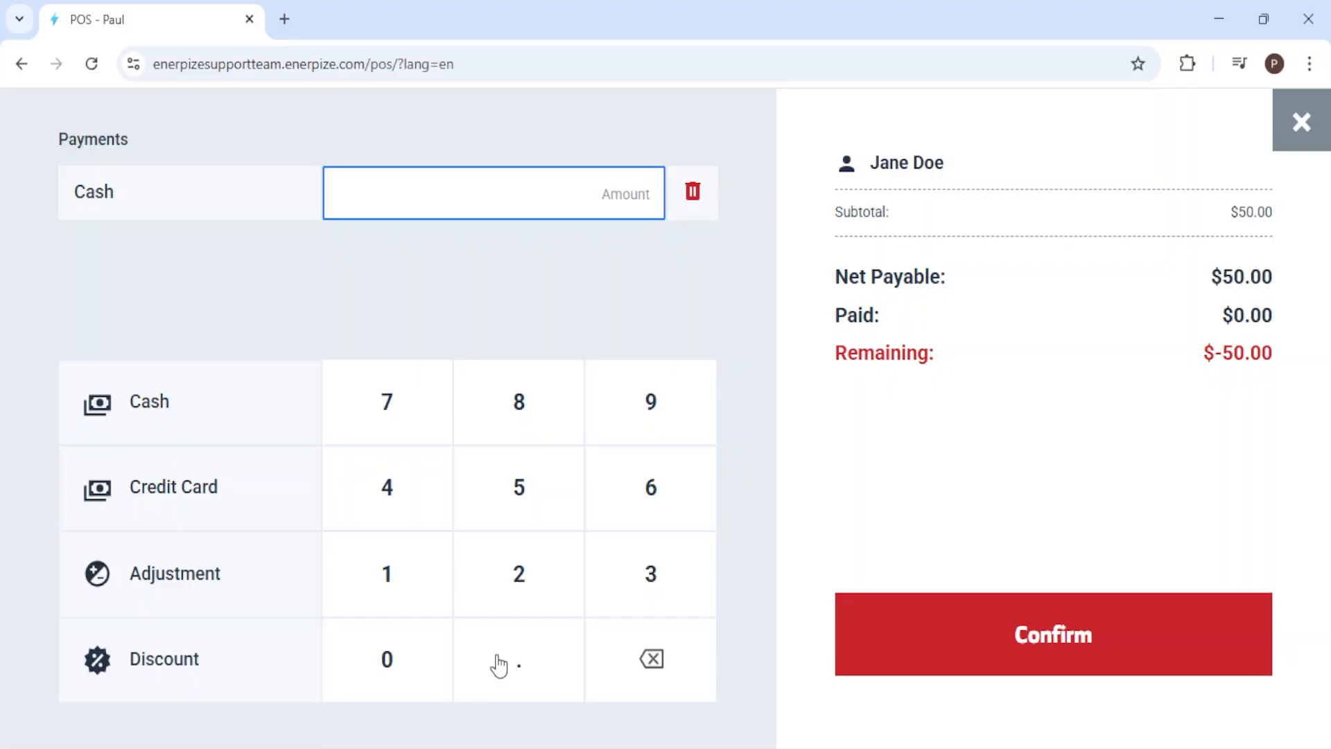
click(533, 326)
click(1013, 628)
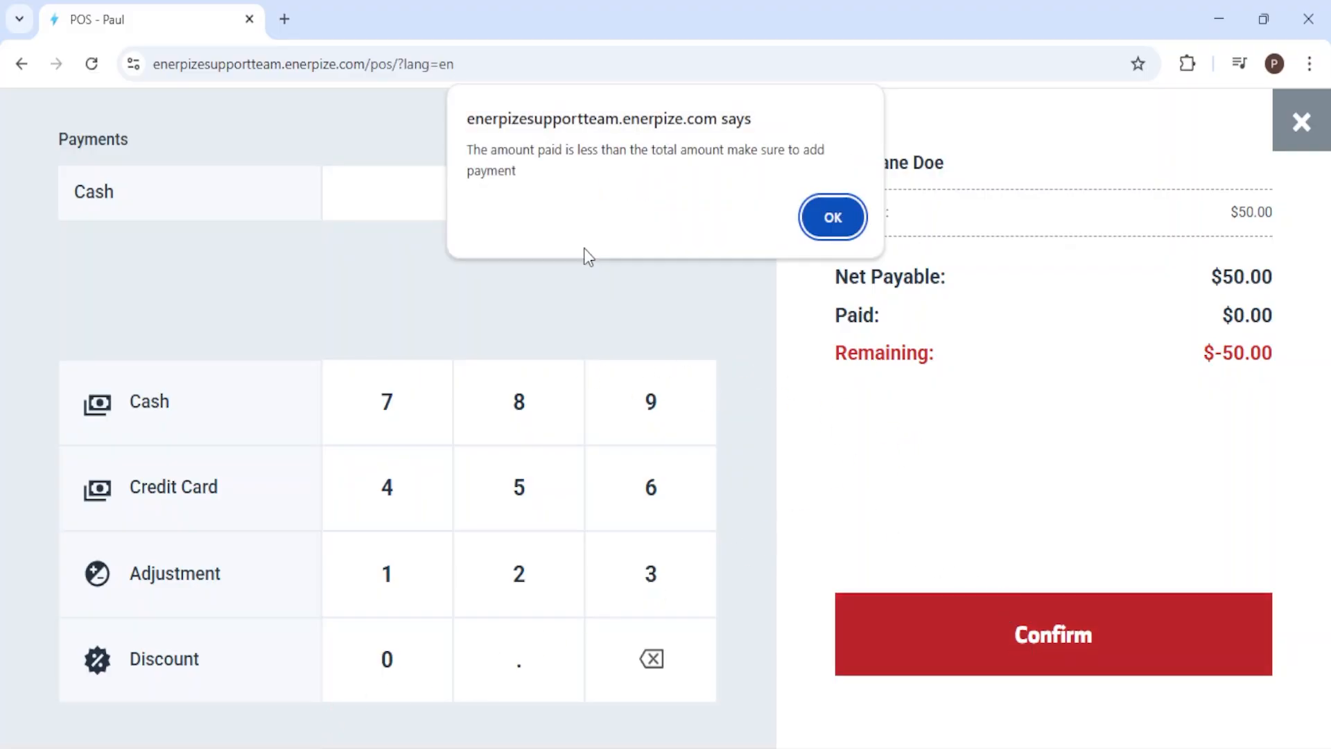
click(828, 218)
click(572, 199)
text(50)
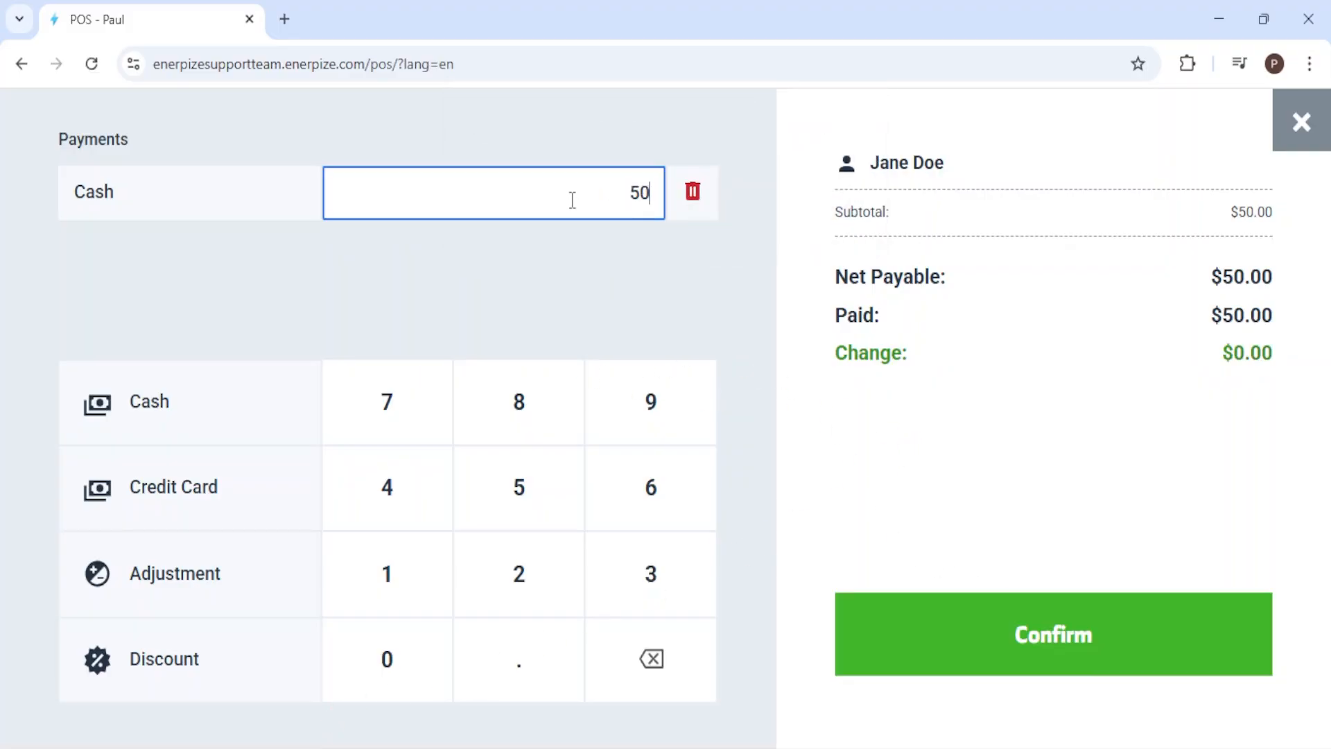
click(544, 294)
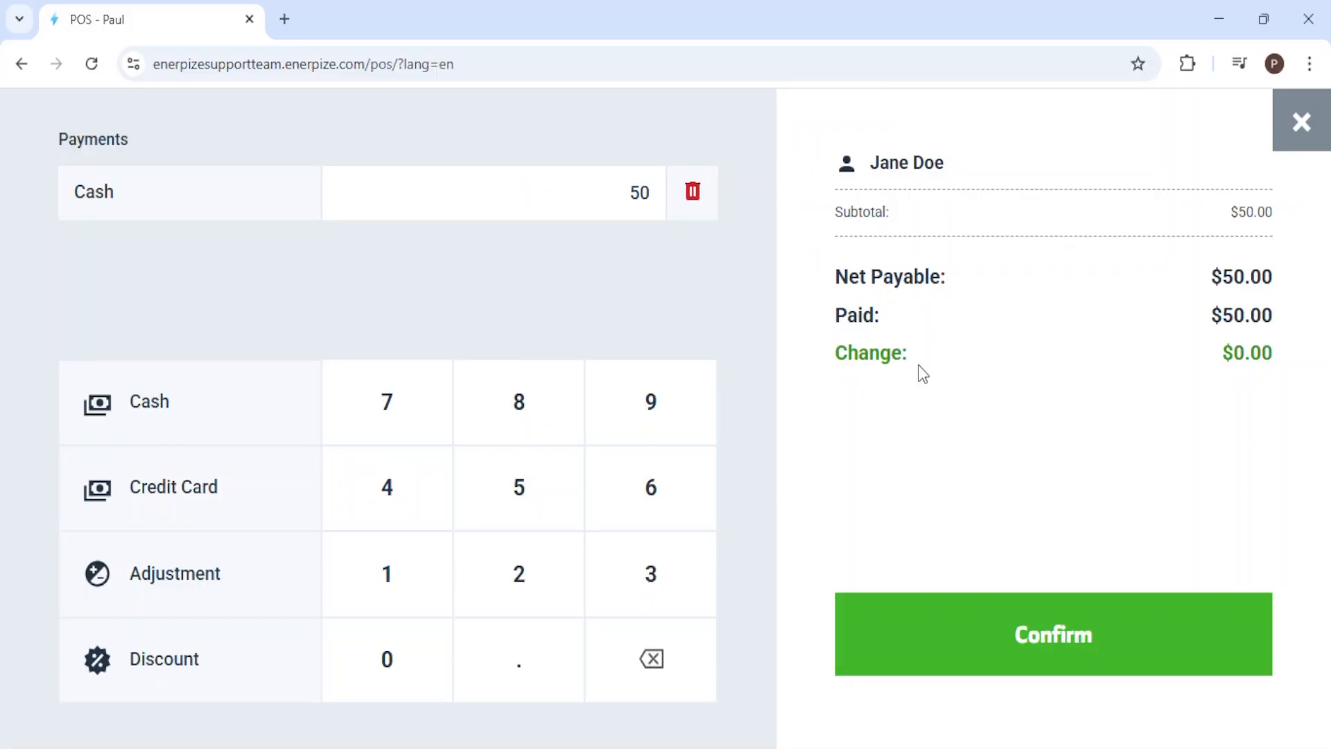
click(994, 642)
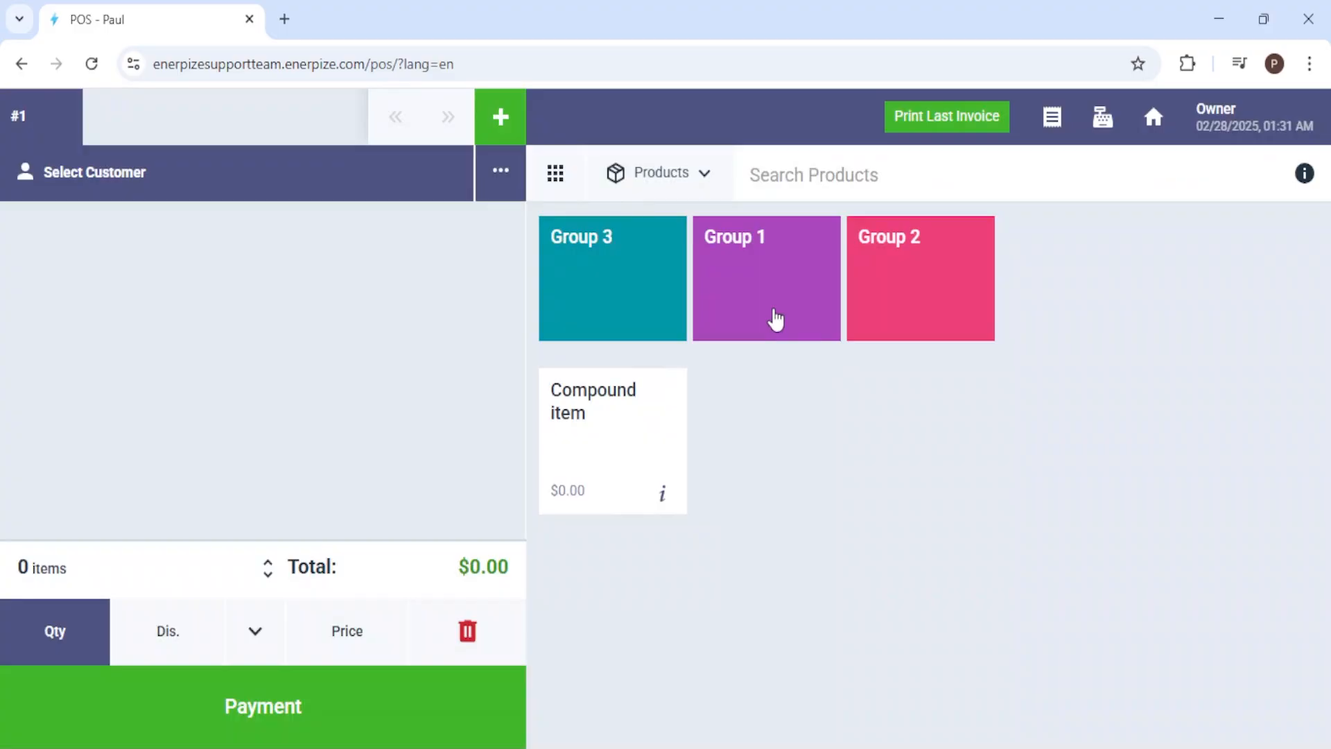
Step: Make a second sale of product P from Group 1 to the same client and confirm its cash payment
click(770, 316)
click(341, 195)
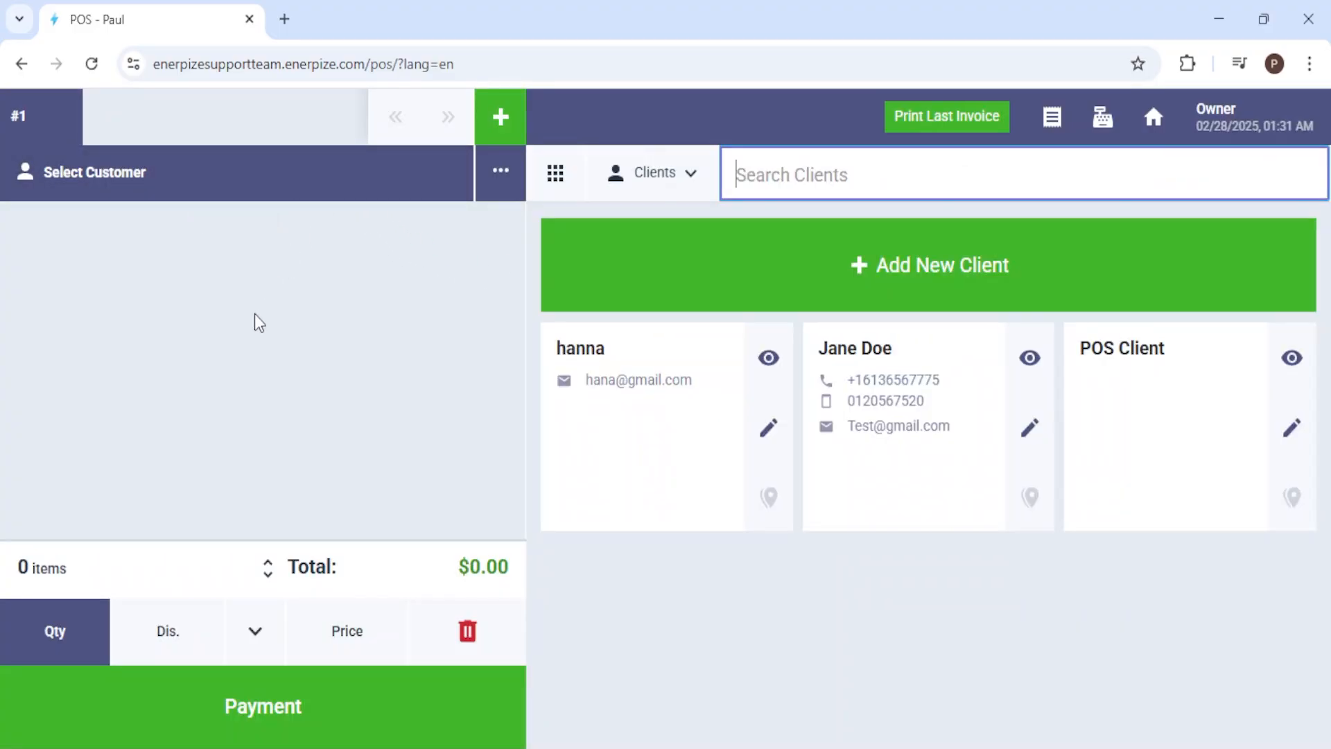
click(818, 394)
click(799, 308)
click(1079, 250)
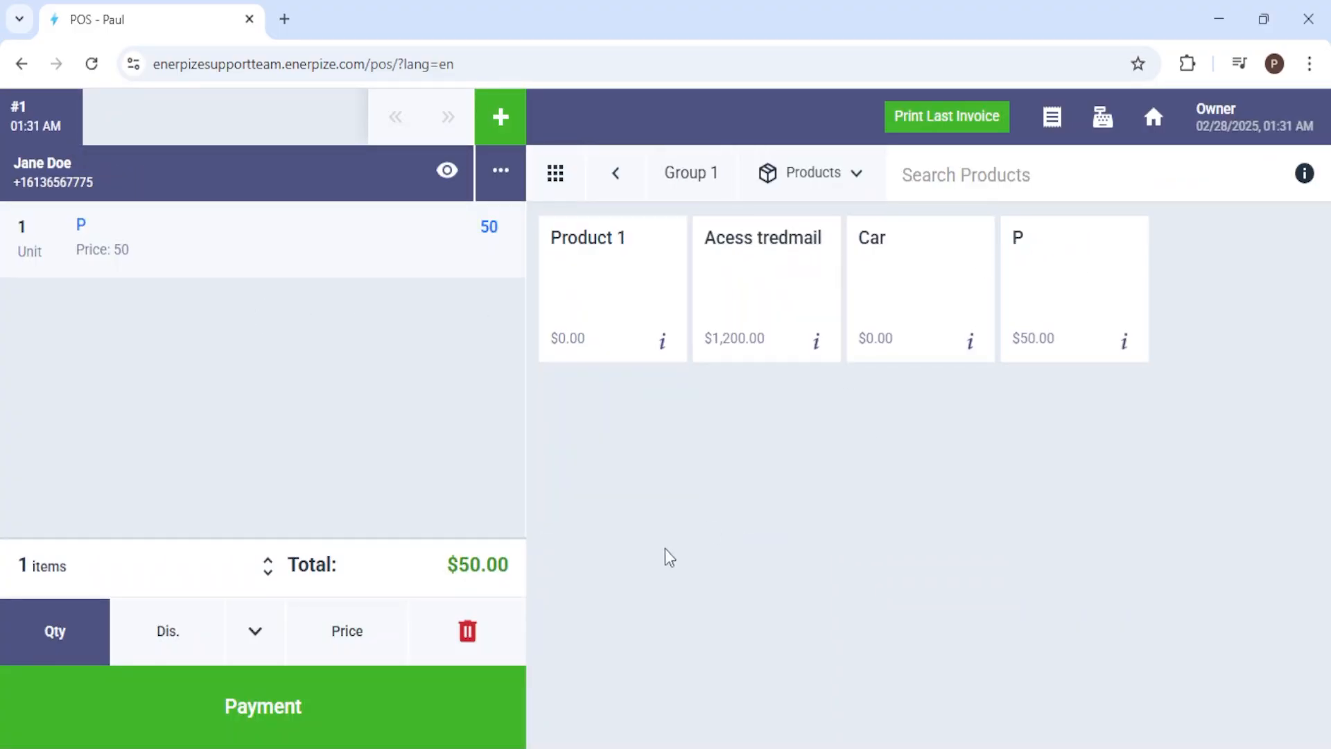
click(416, 705)
click(1012, 645)
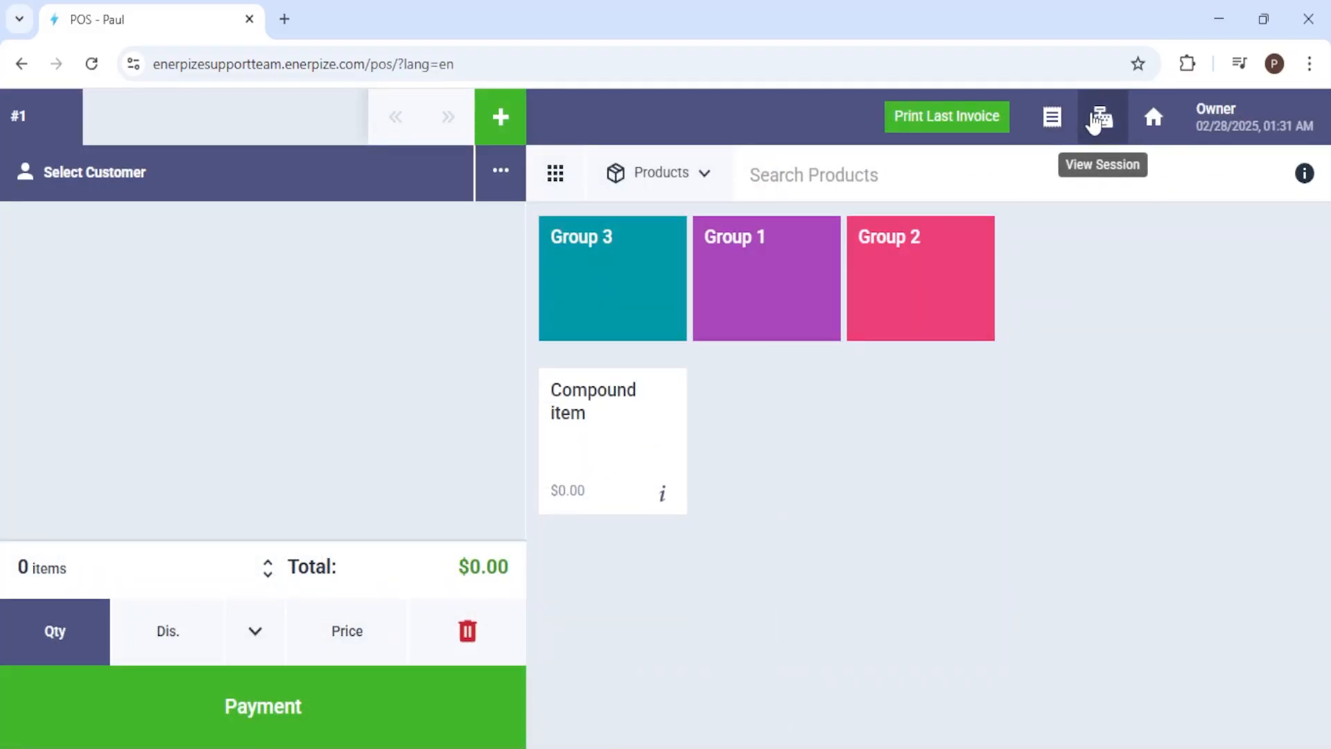
Step: Open the current POS session's details and list the invoices issued in it
click(1090, 117)
click(385, 15)
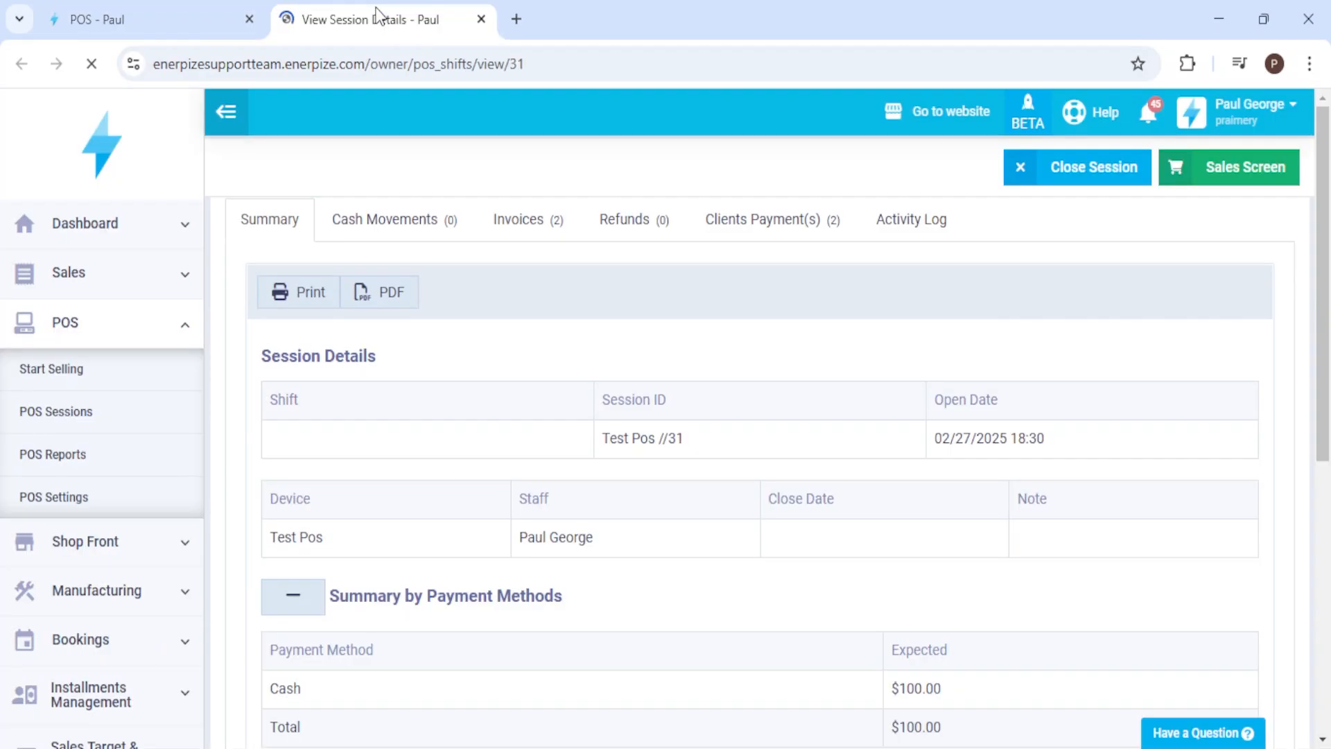
click(178, 14)
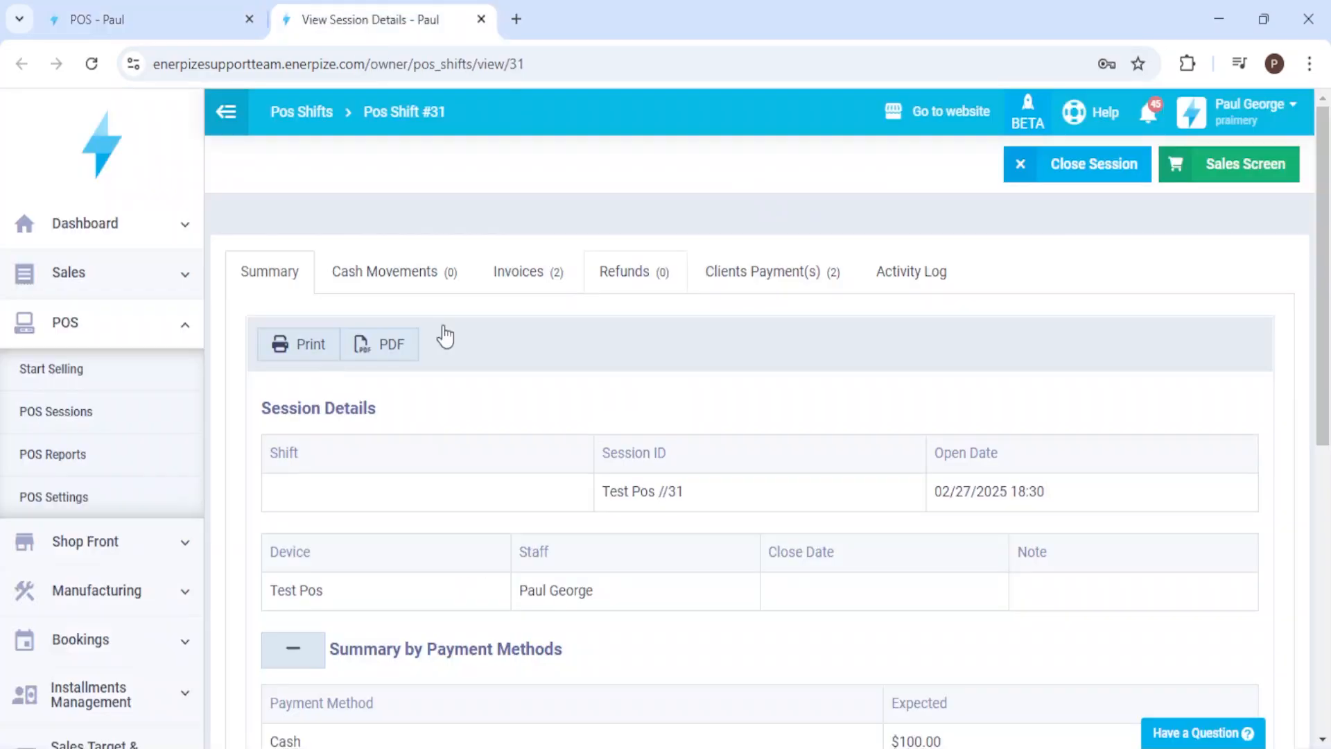
click(529, 274)
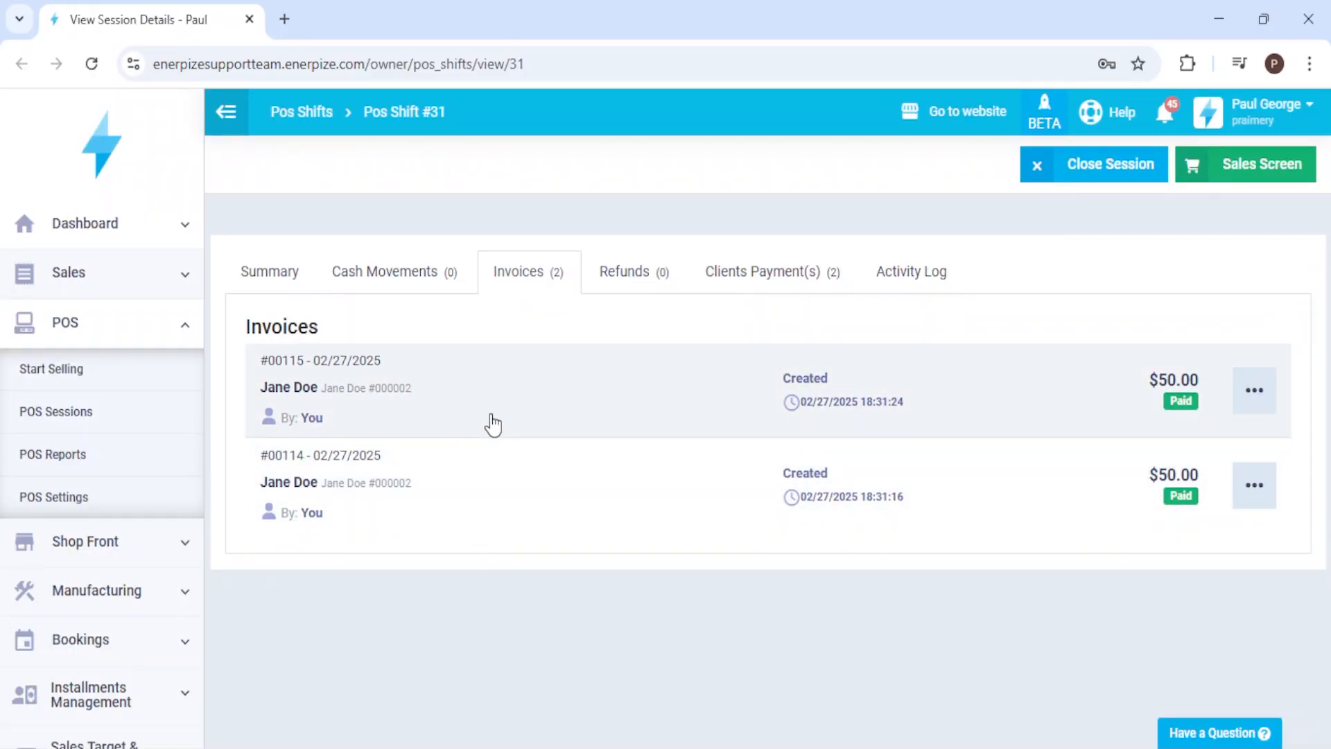
Step: Open product P from the inventory's products and services in a separate browser tab and show its stock transactions
drag(197, 357, 185, 547)
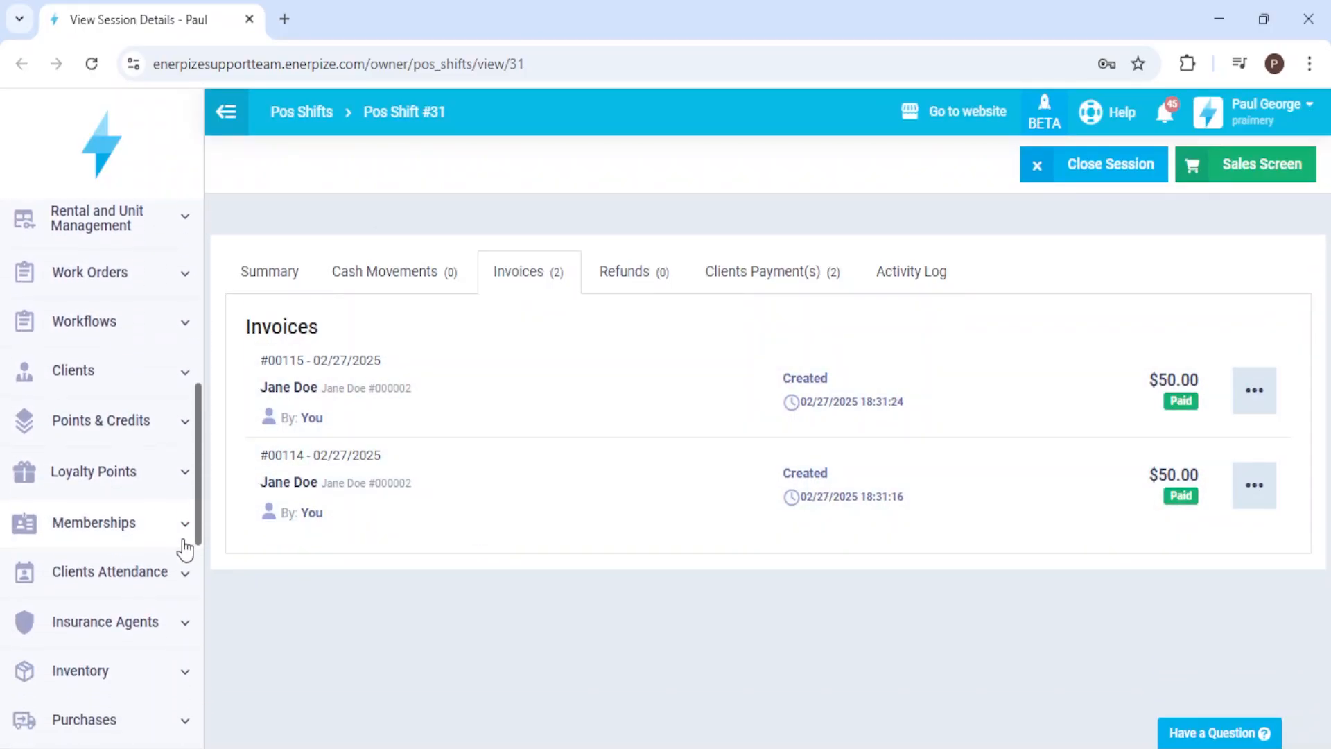
scroll(182, 569, down, 3)
click(133, 505)
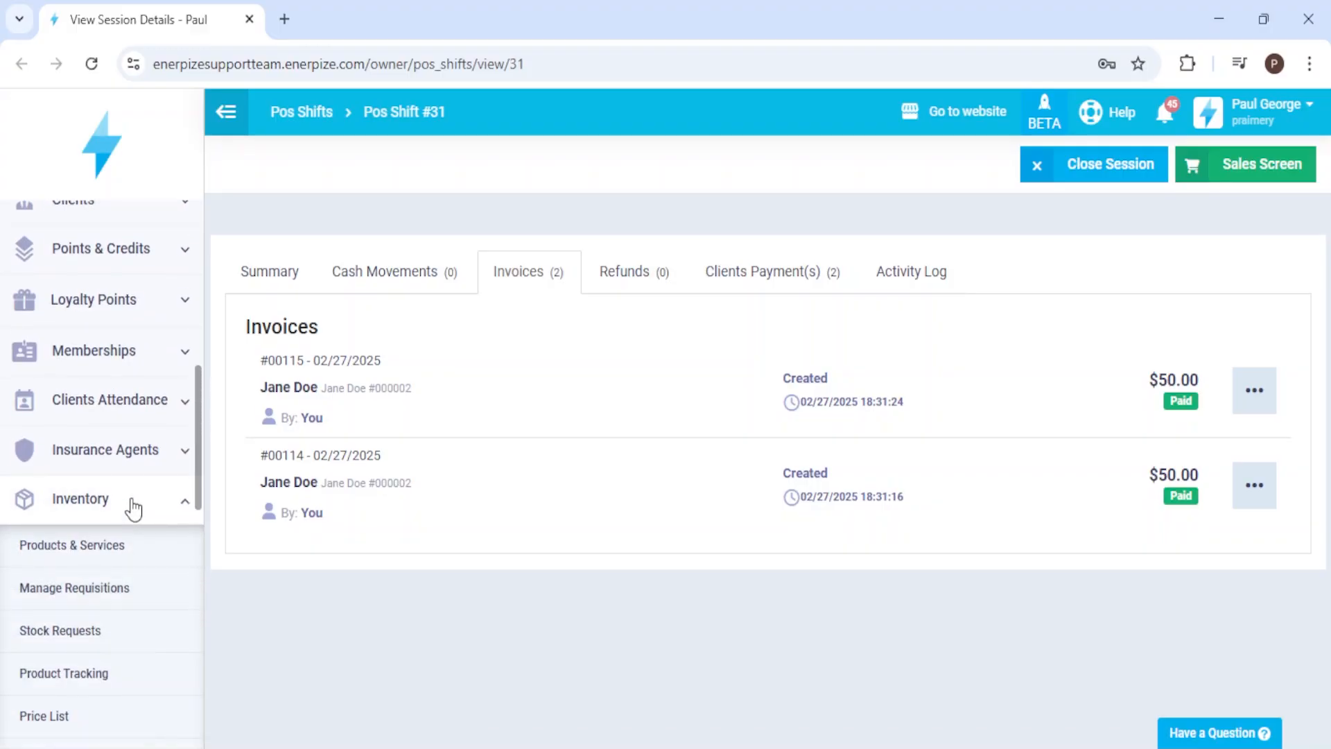
middle_click(109, 559)
click(326, 18)
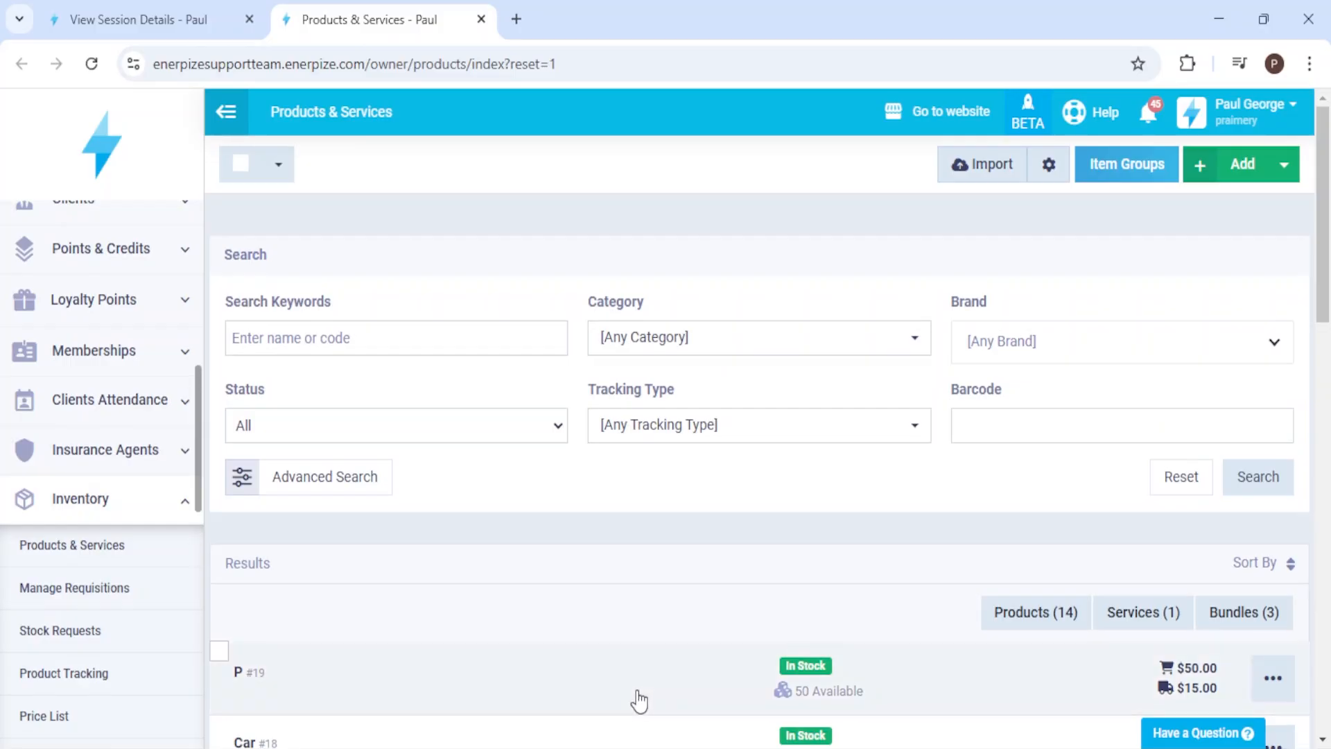
click(637, 692)
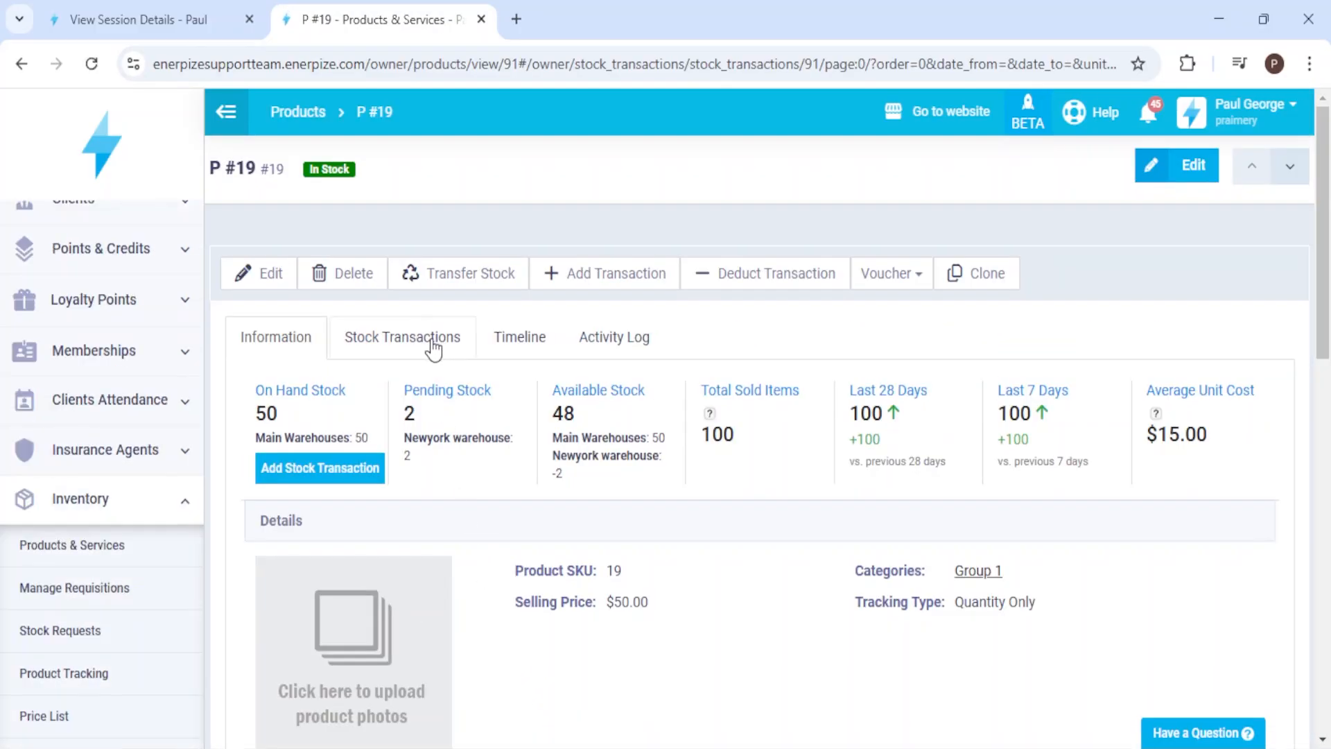
click(433, 346)
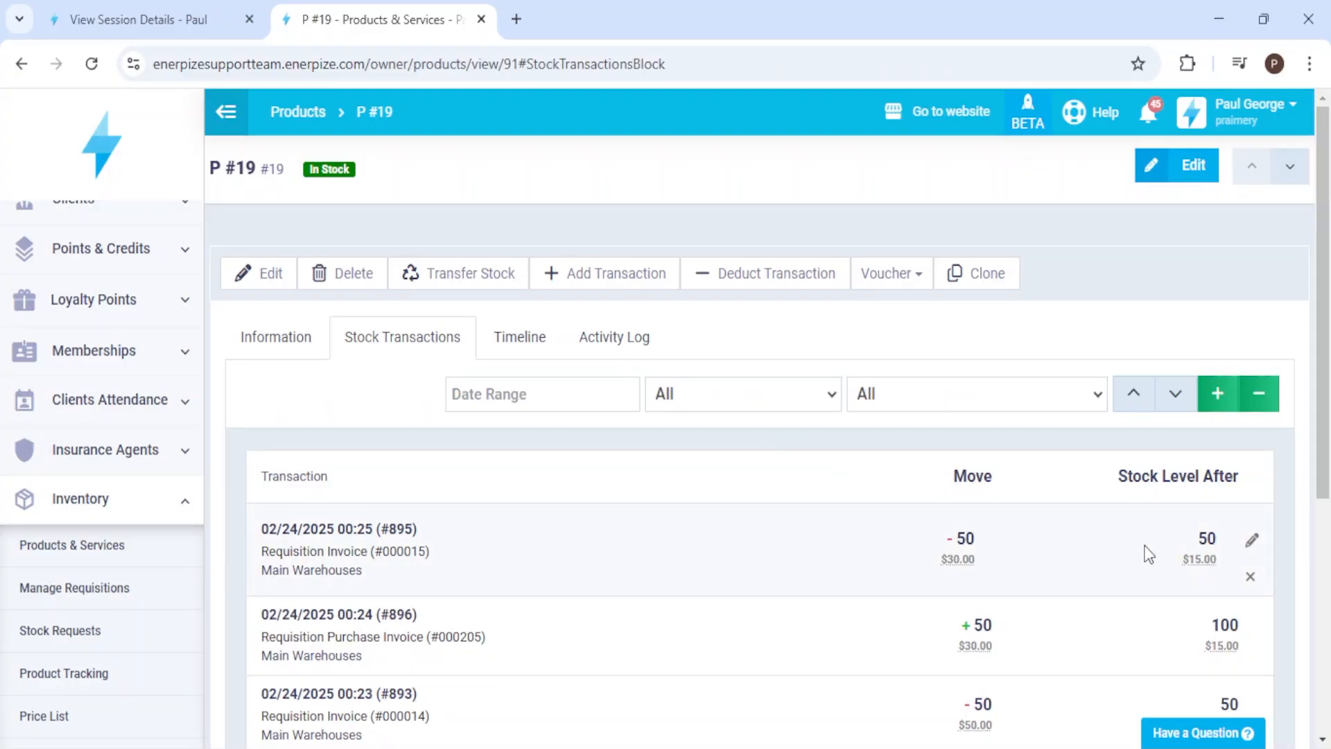
Step: Compare product P's latest stock transaction with the invoices of the open POS session
drag(1047, 533, 926, 531)
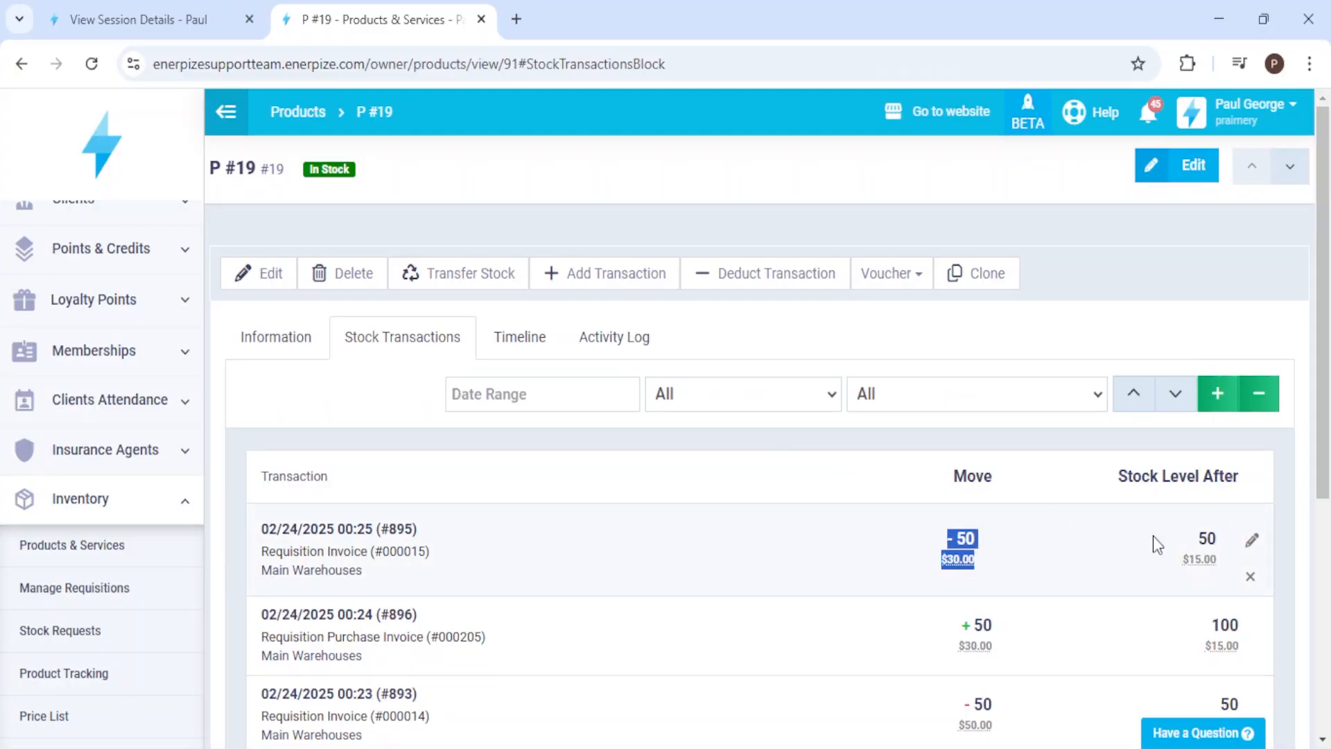
click(1148, 554)
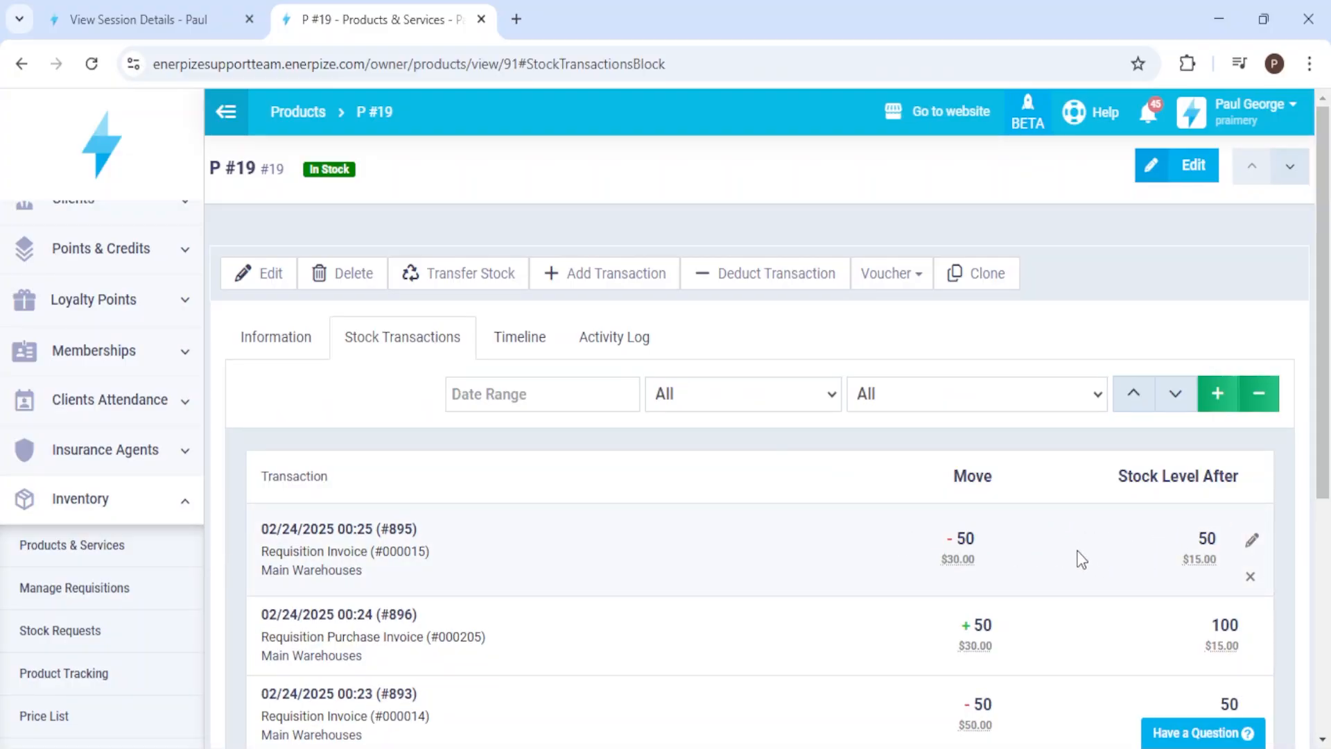
click(264, 10)
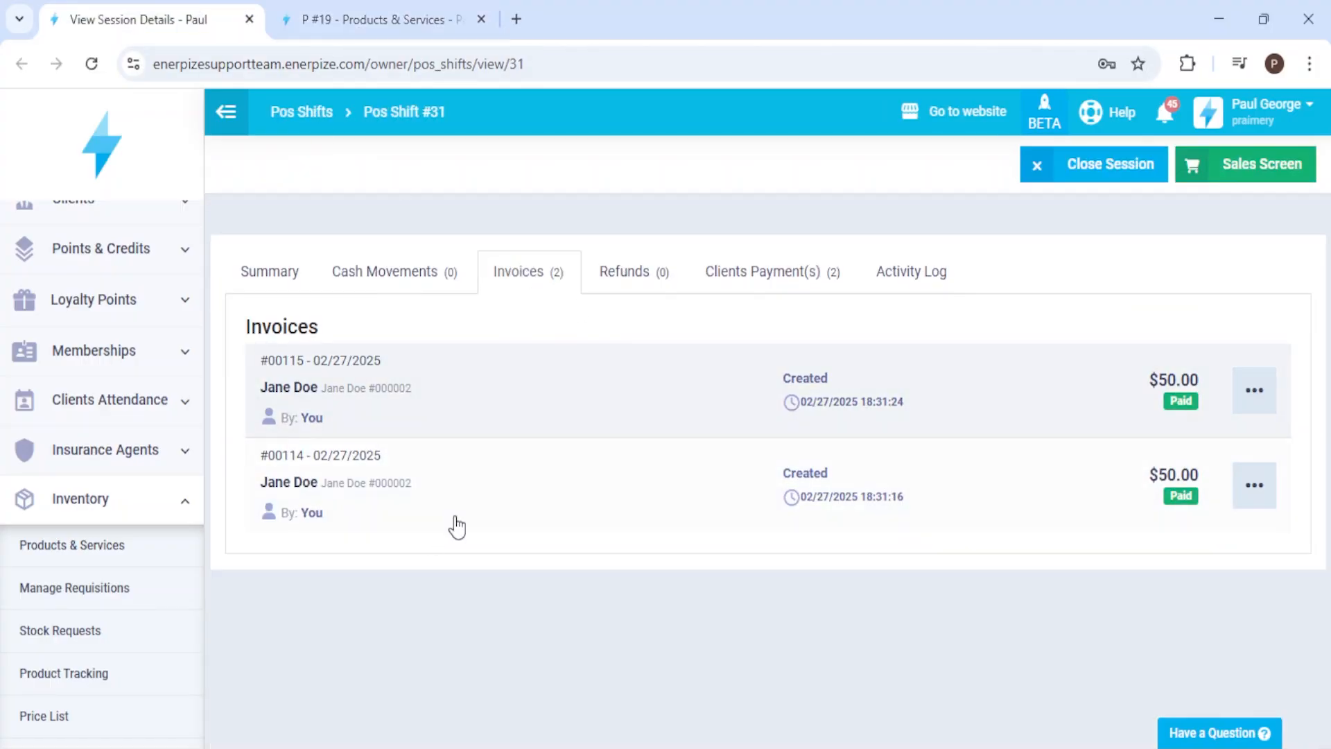
click(374, 19)
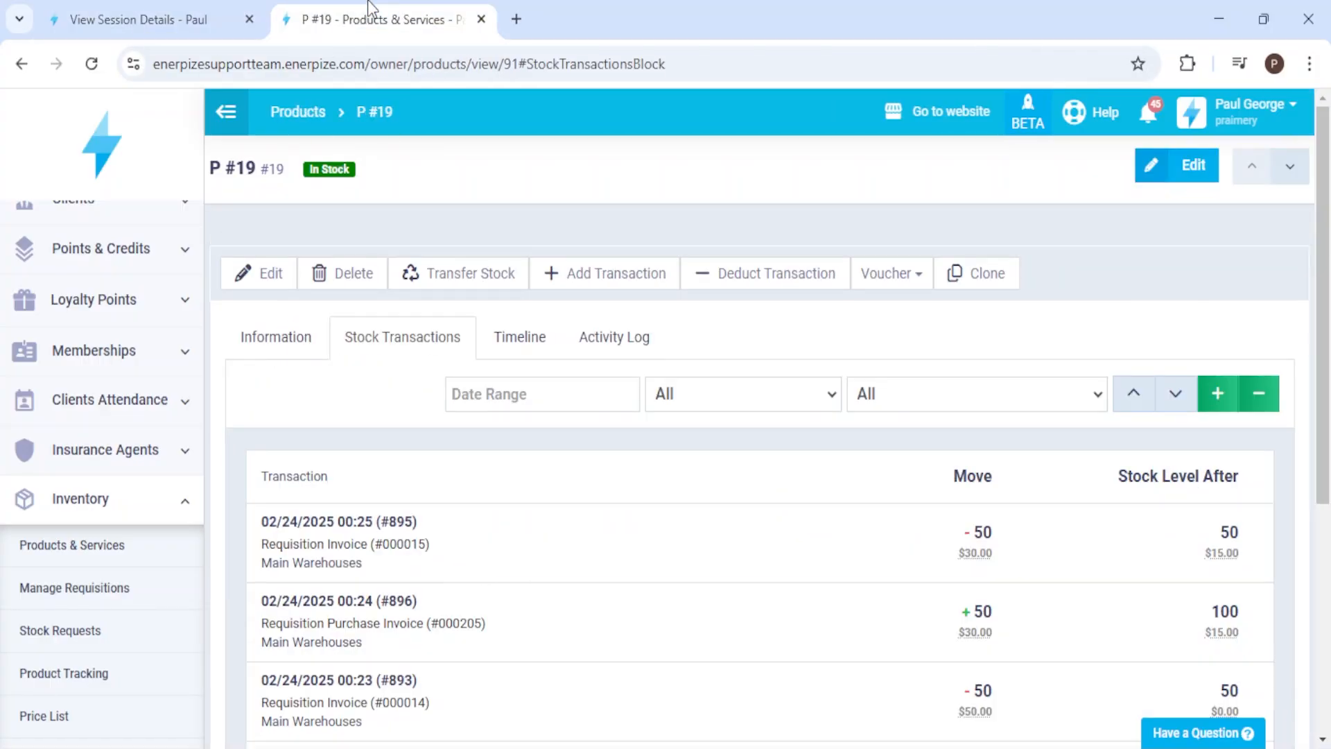
Step: Search the inventory requisitions for the custom date range 02/28/2025 to 02/28/2025
click(128, 595)
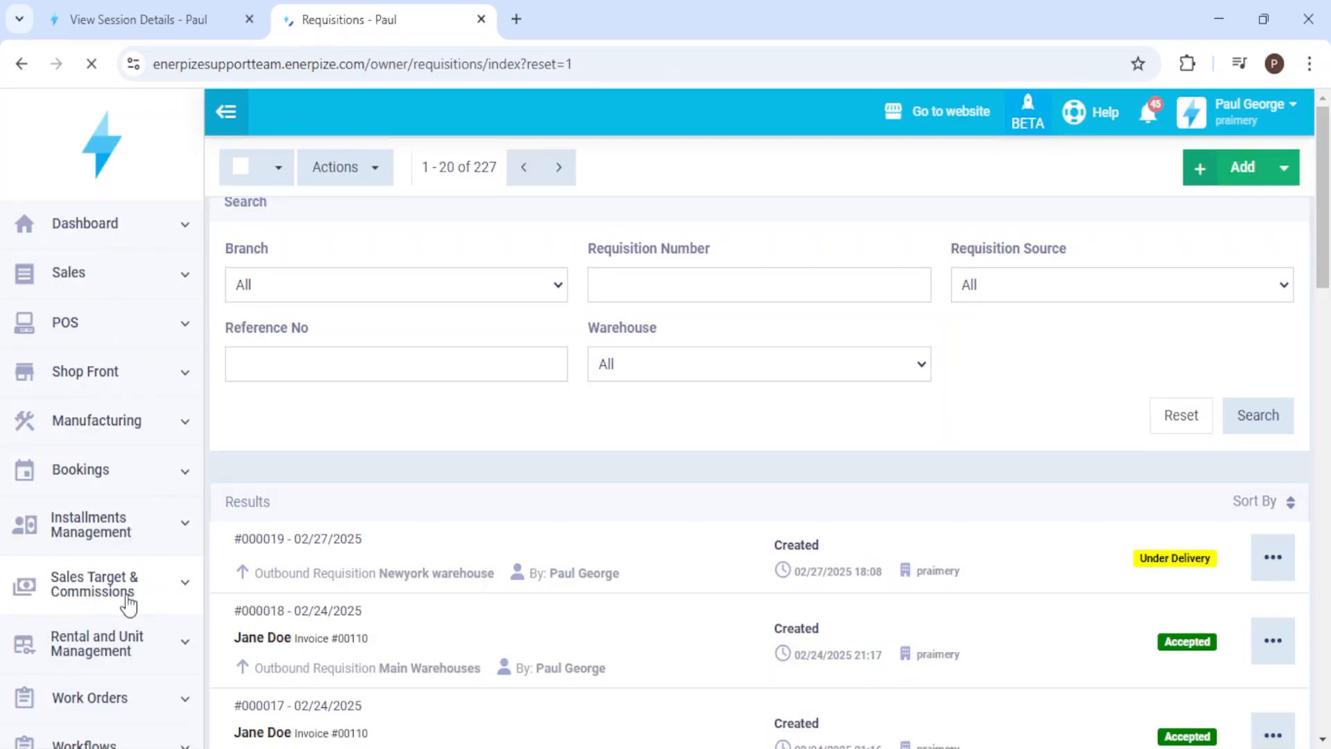
click(368, 579)
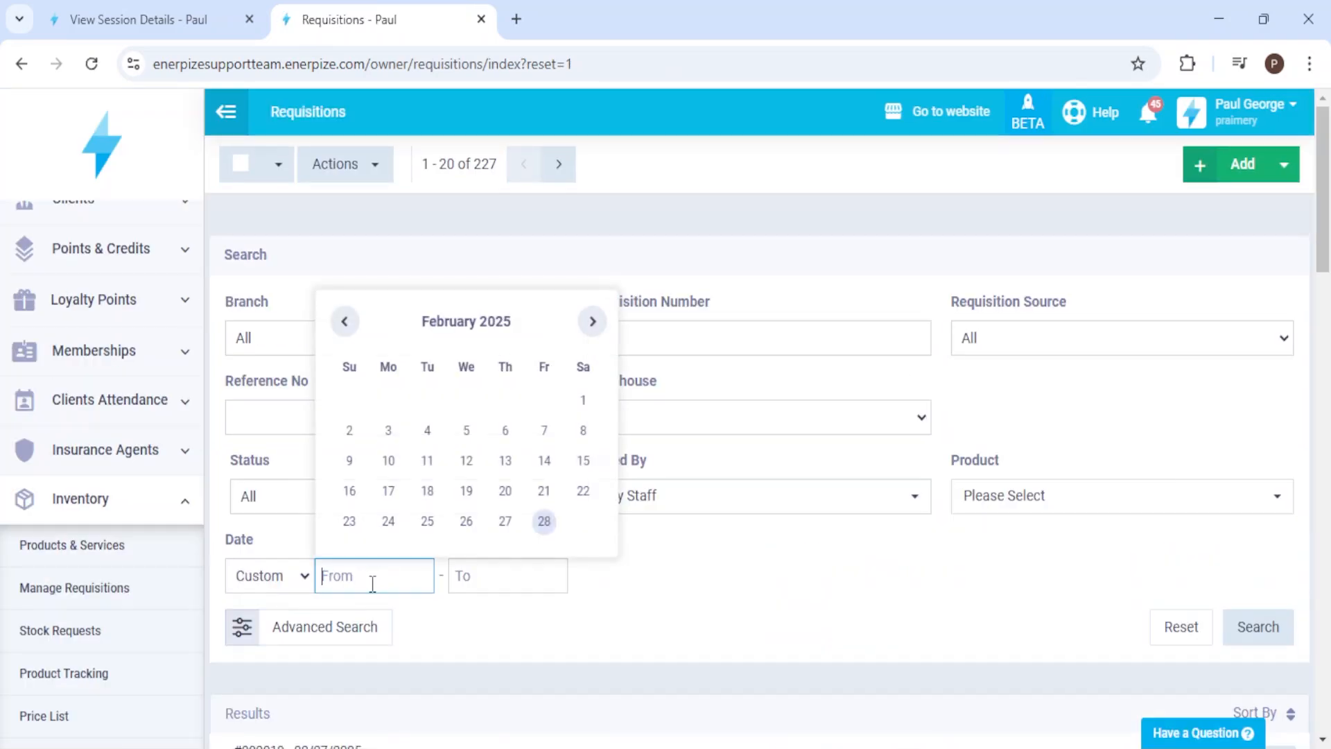
click(544, 523)
click(676, 524)
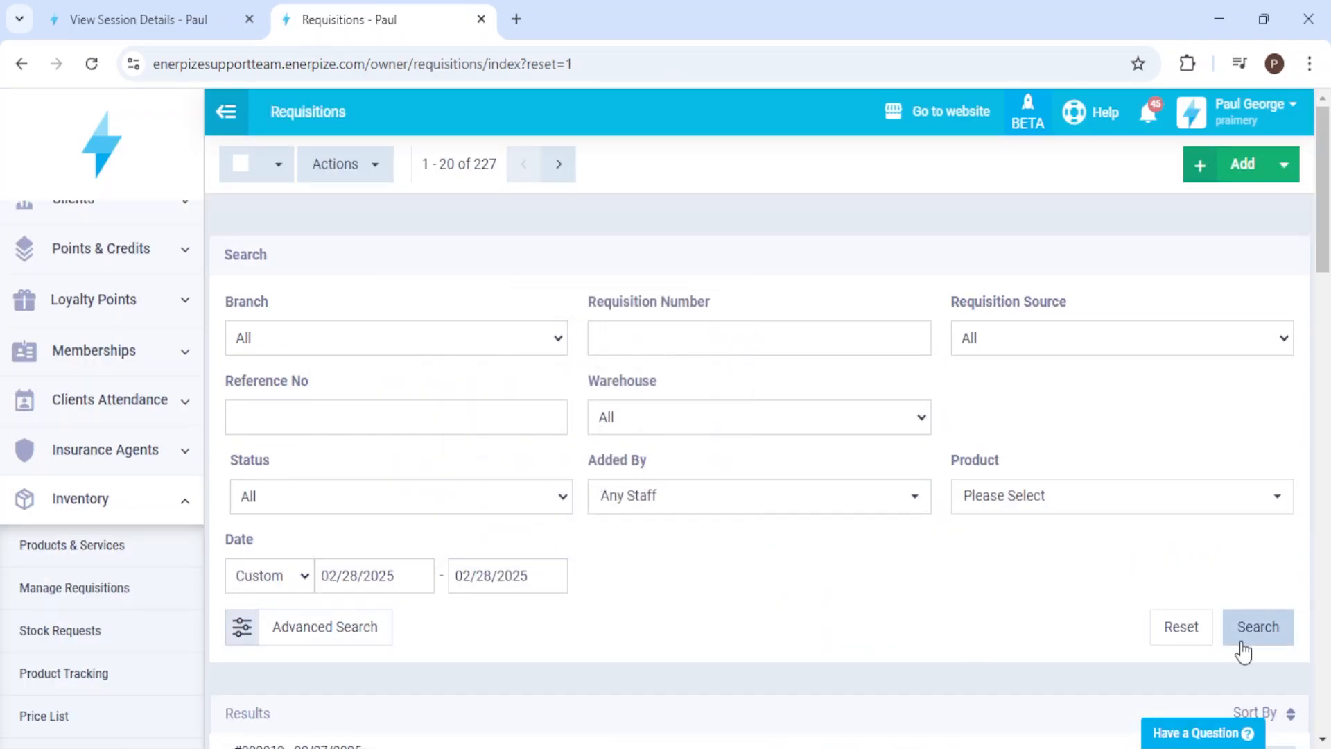
click(1256, 628)
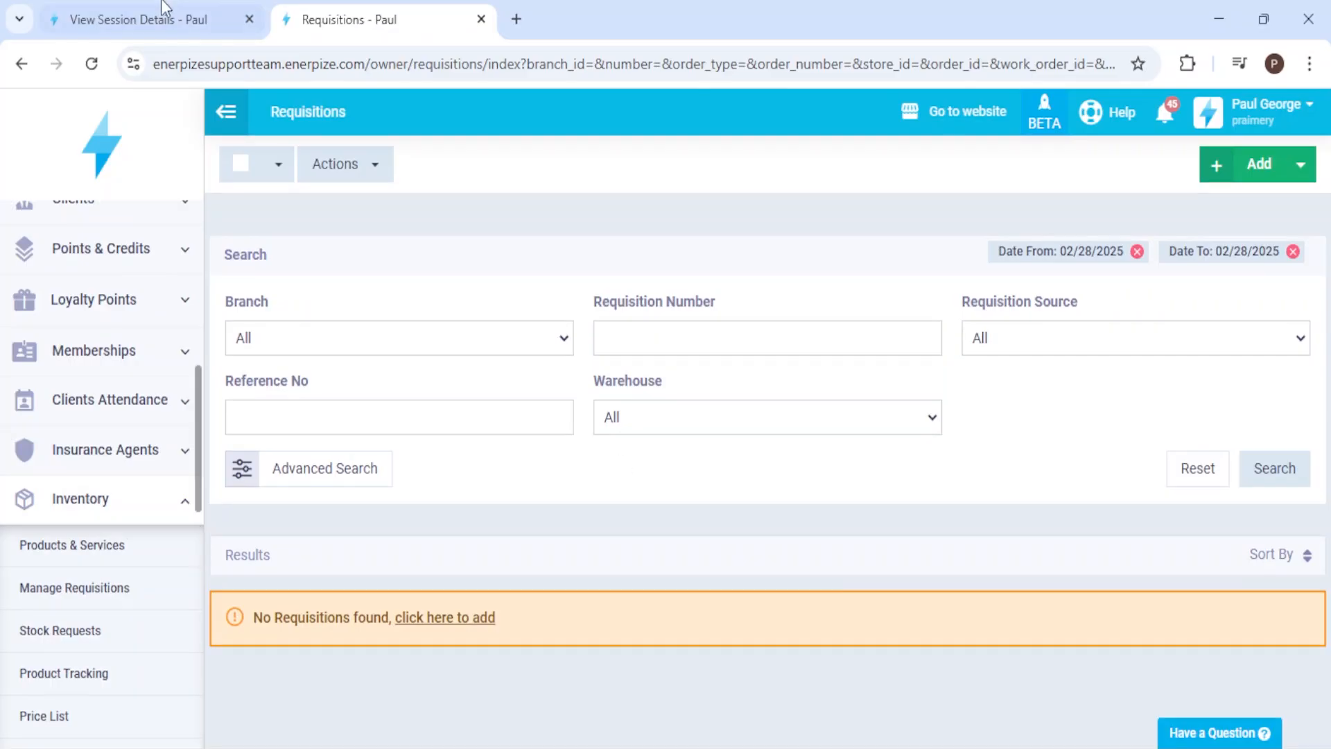
Step: Return to the POS session's details and close the session with the prefilled close date and time
click(167, 15)
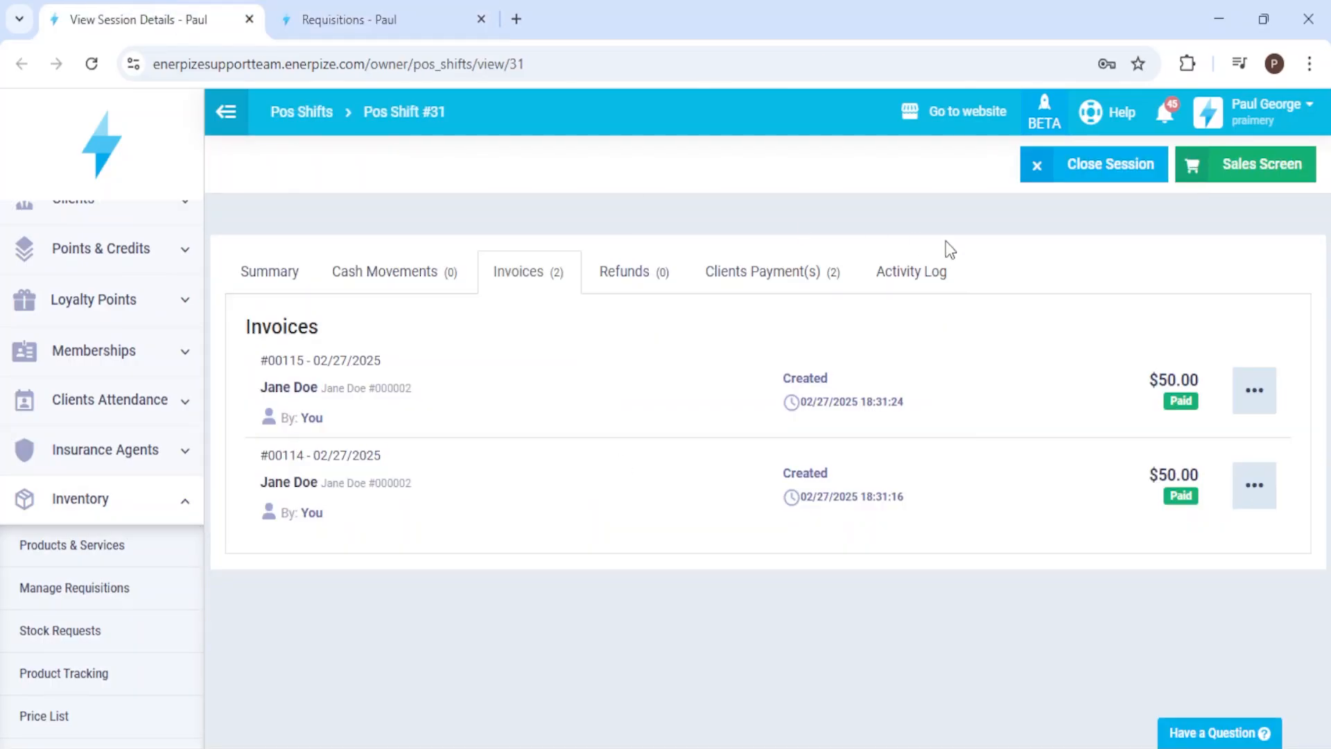
click(1099, 172)
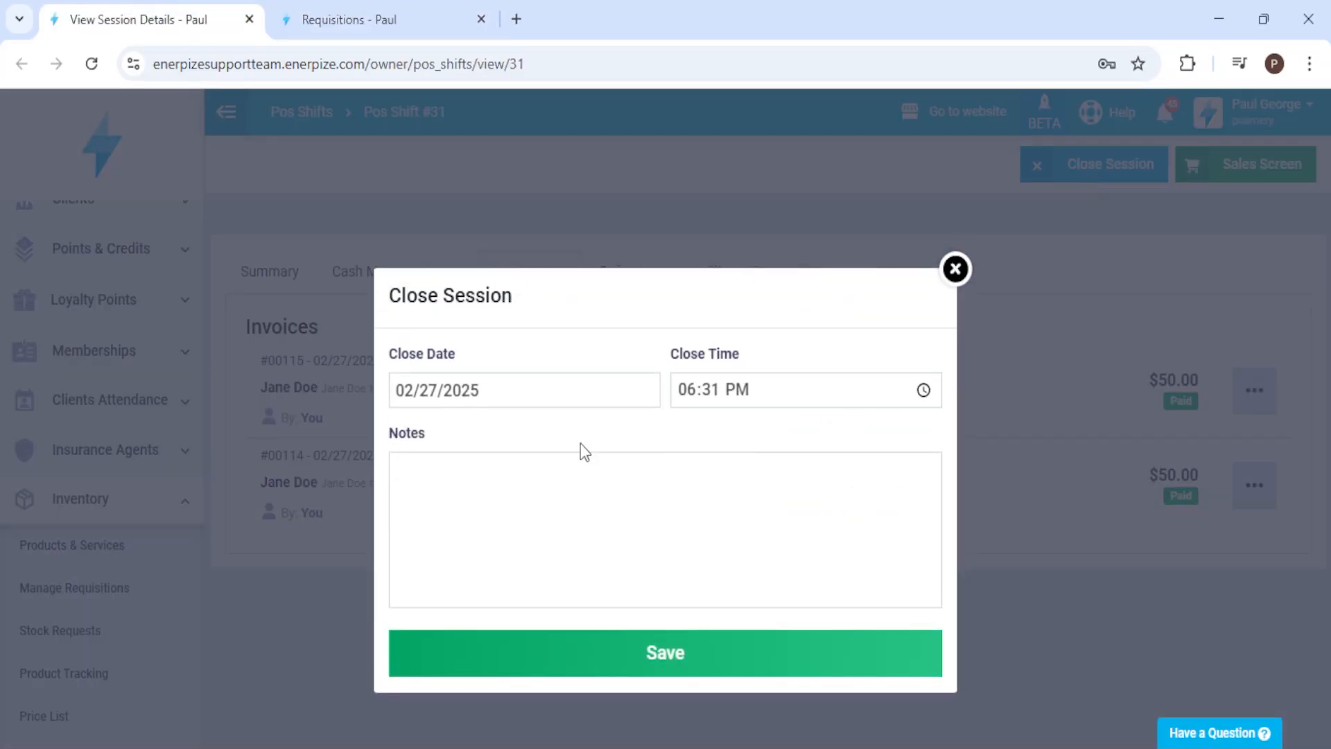
click(648, 659)
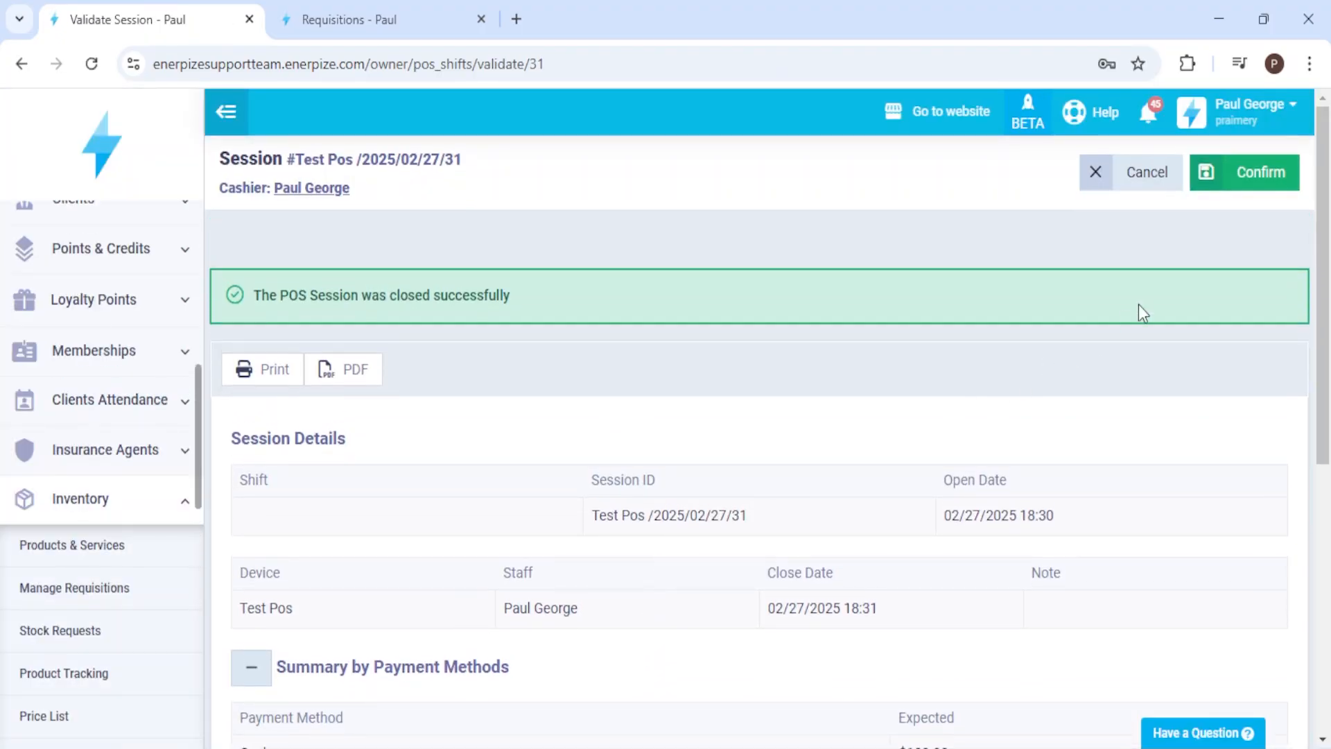
Step: Validate the closed session with a counted cash amount of 100 delivered to the Main Treasury
click(1260, 178)
click(535, 369)
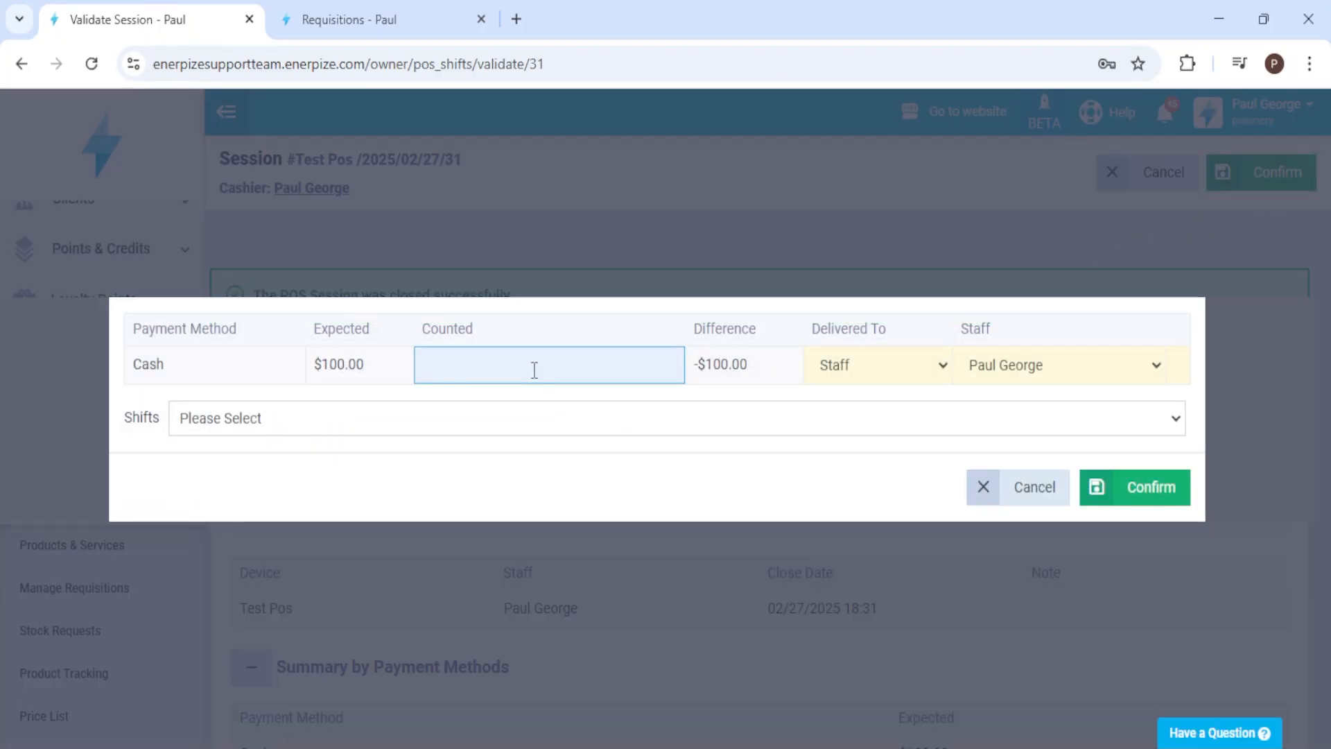
text(100)
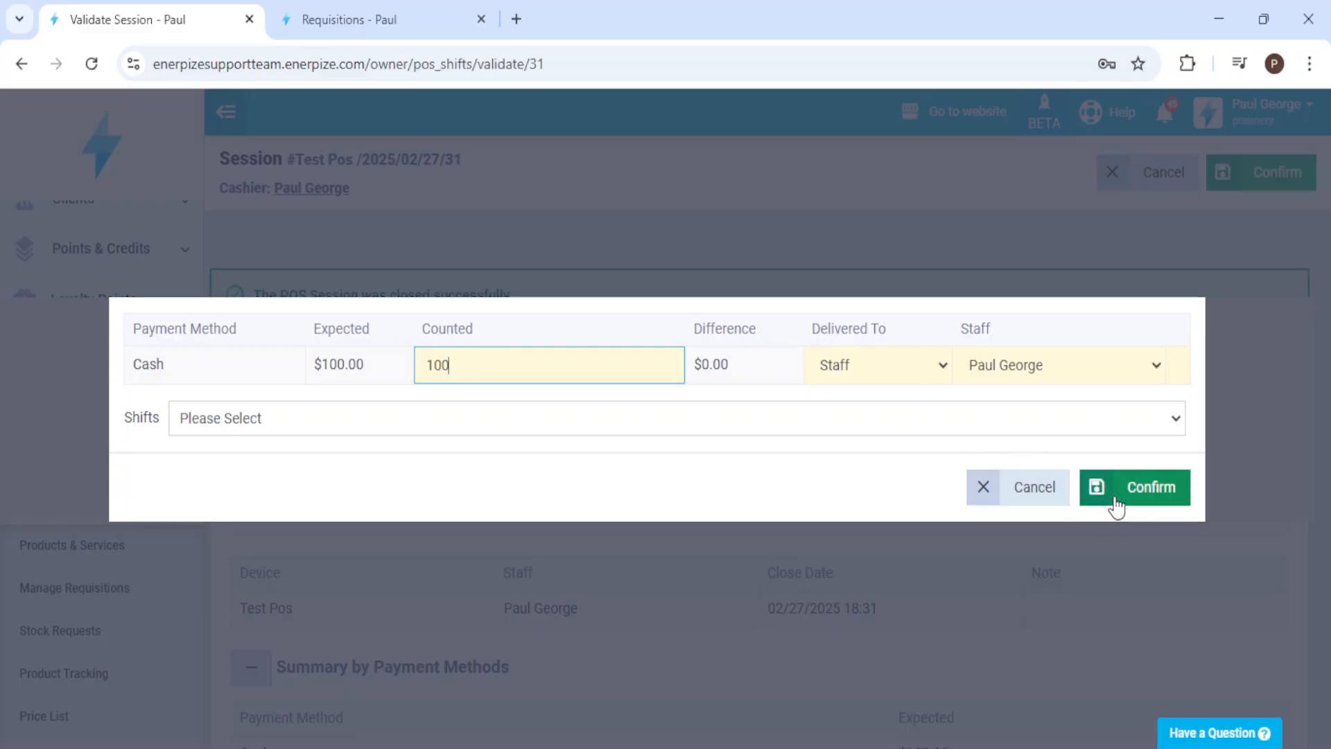
click(968, 378)
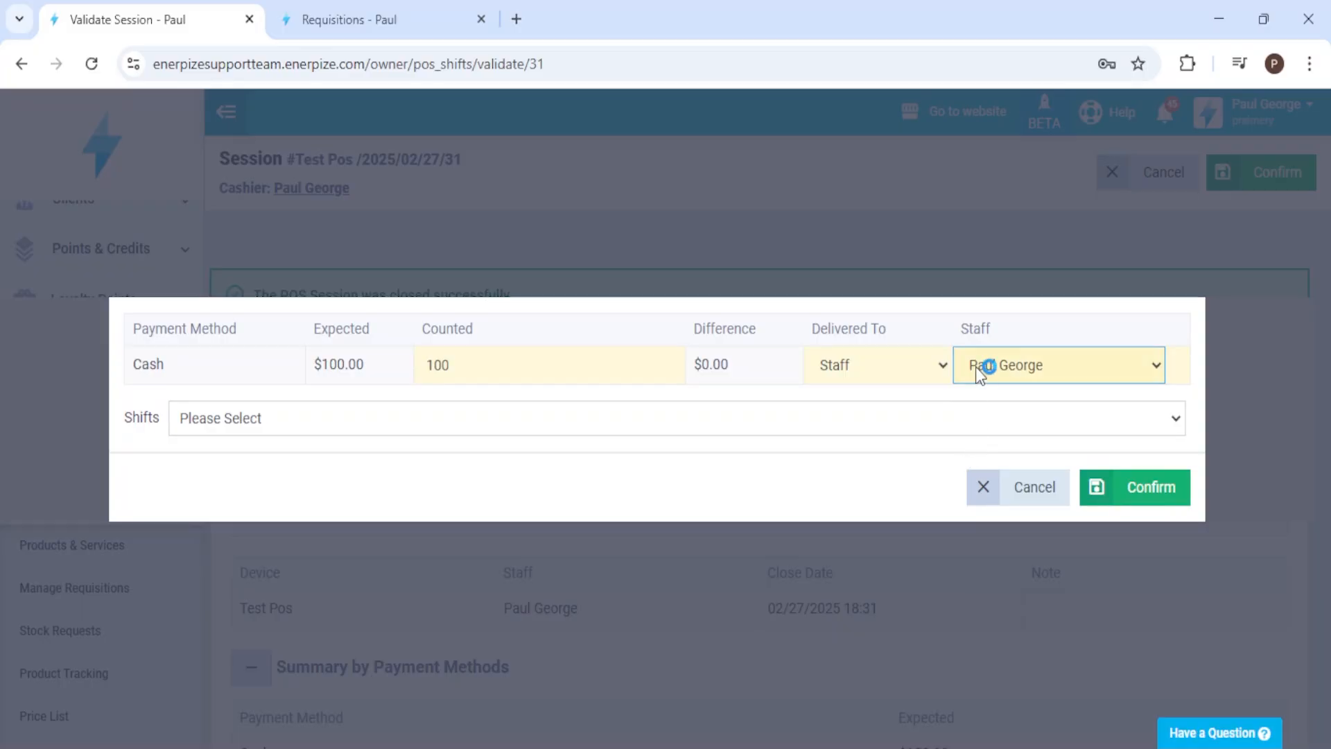
click(859, 364)
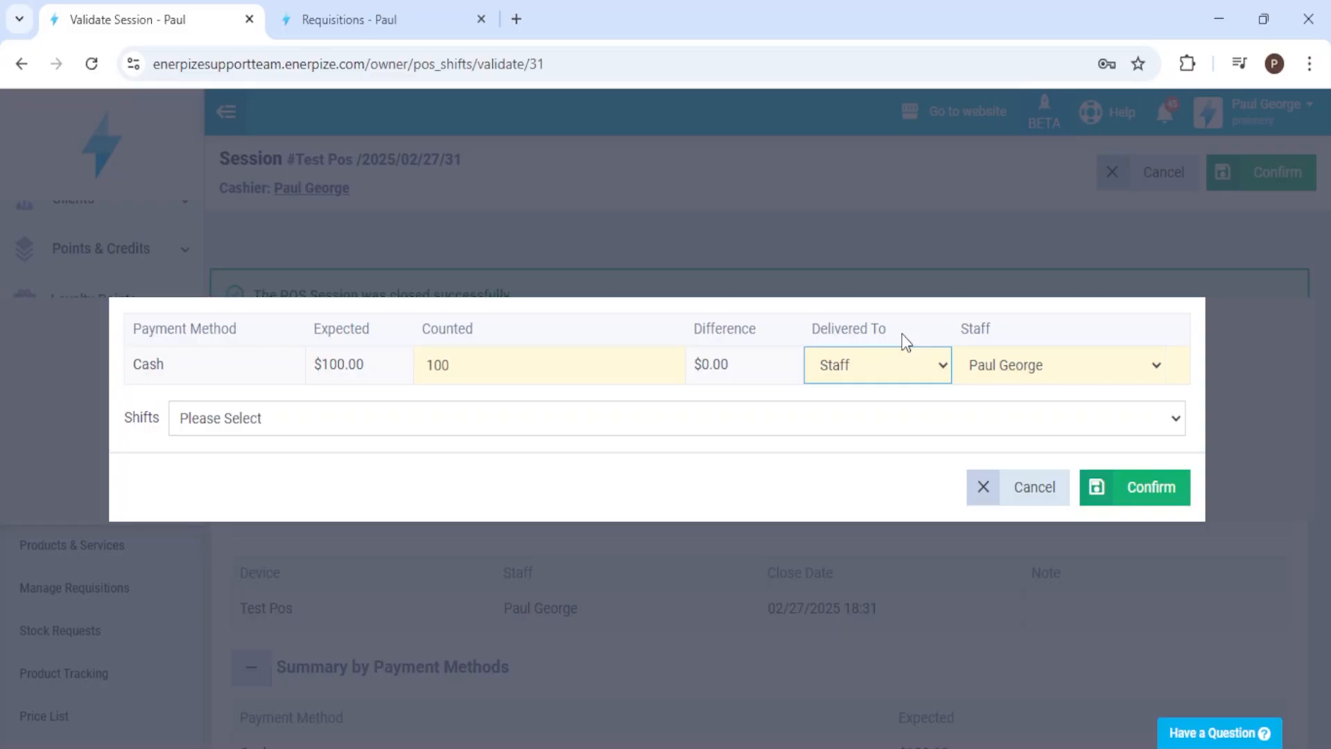
click(906, 386)
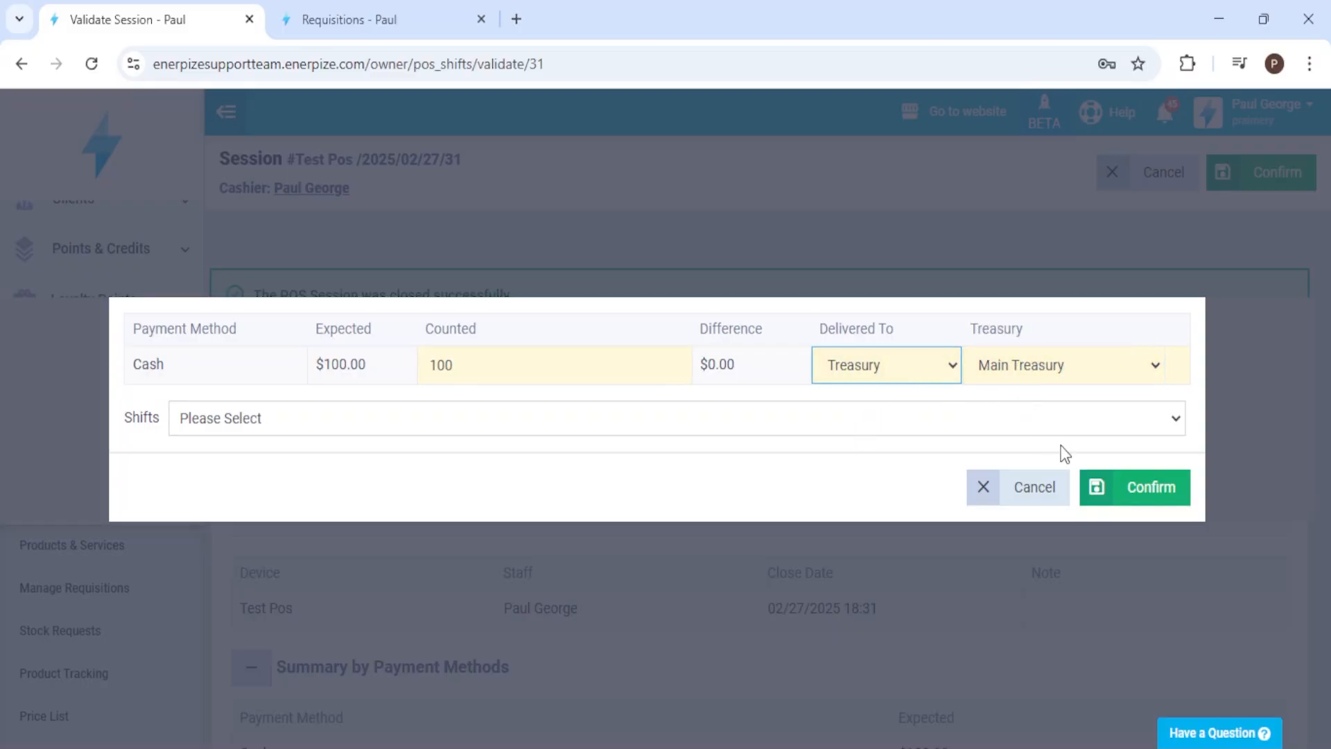
click(1120, 496)
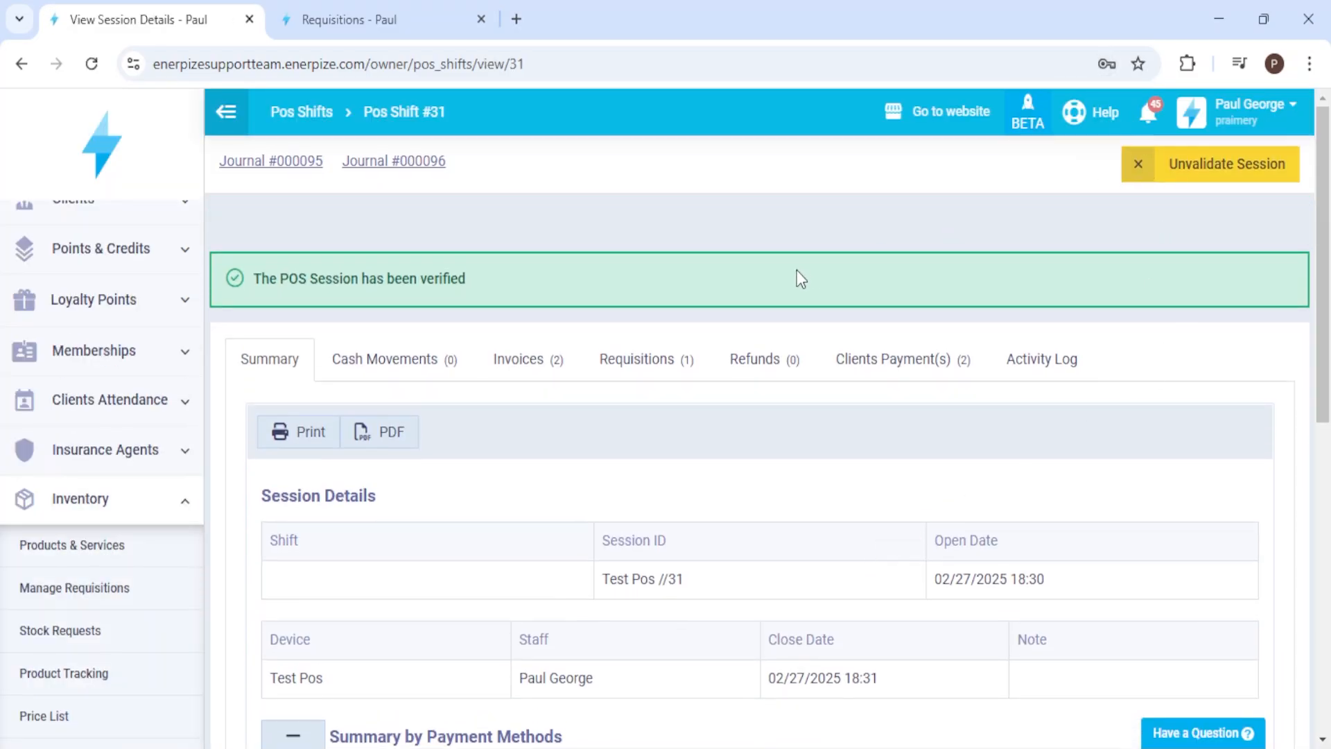
Step: Open Journal #000095 from the validated session in a separate browser tab and examine its accounts and amounts
middle_click(297, 167)
click(613, 19)
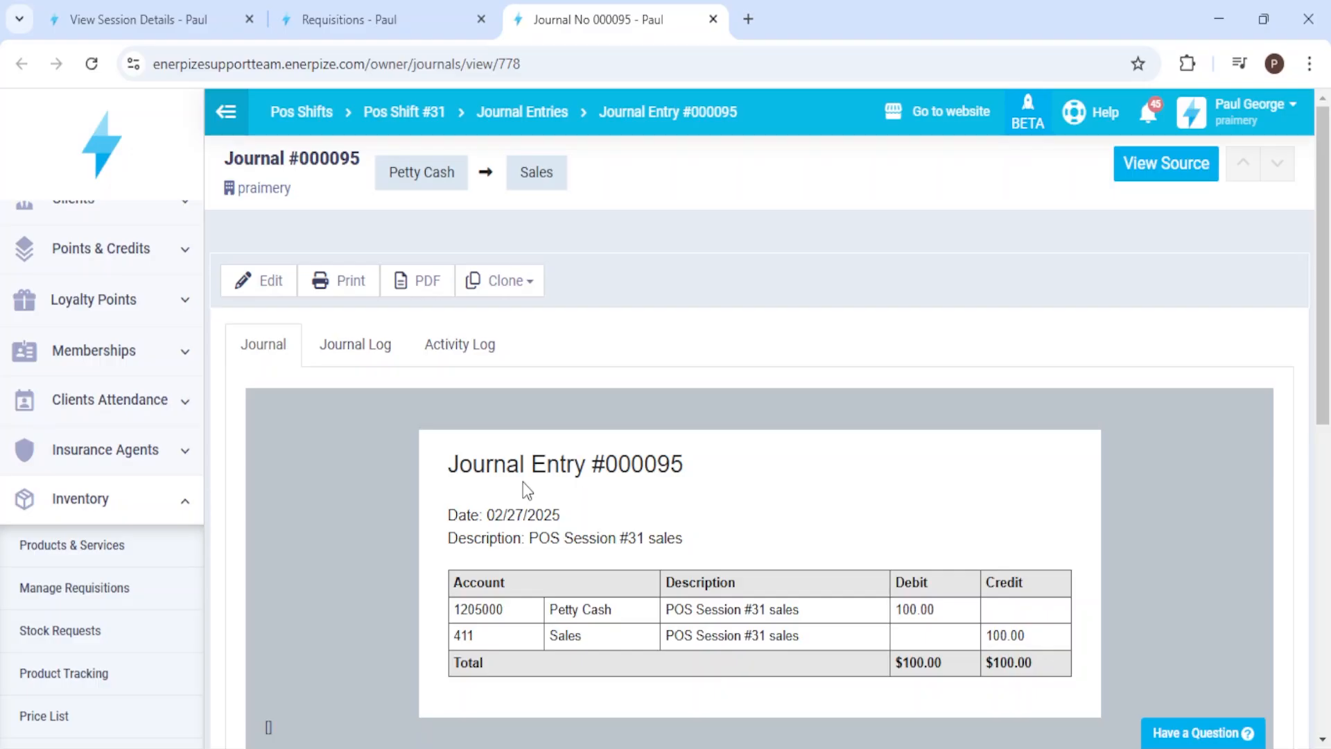
click(543, 609)
click(853, 634)
key(ctrl+w)
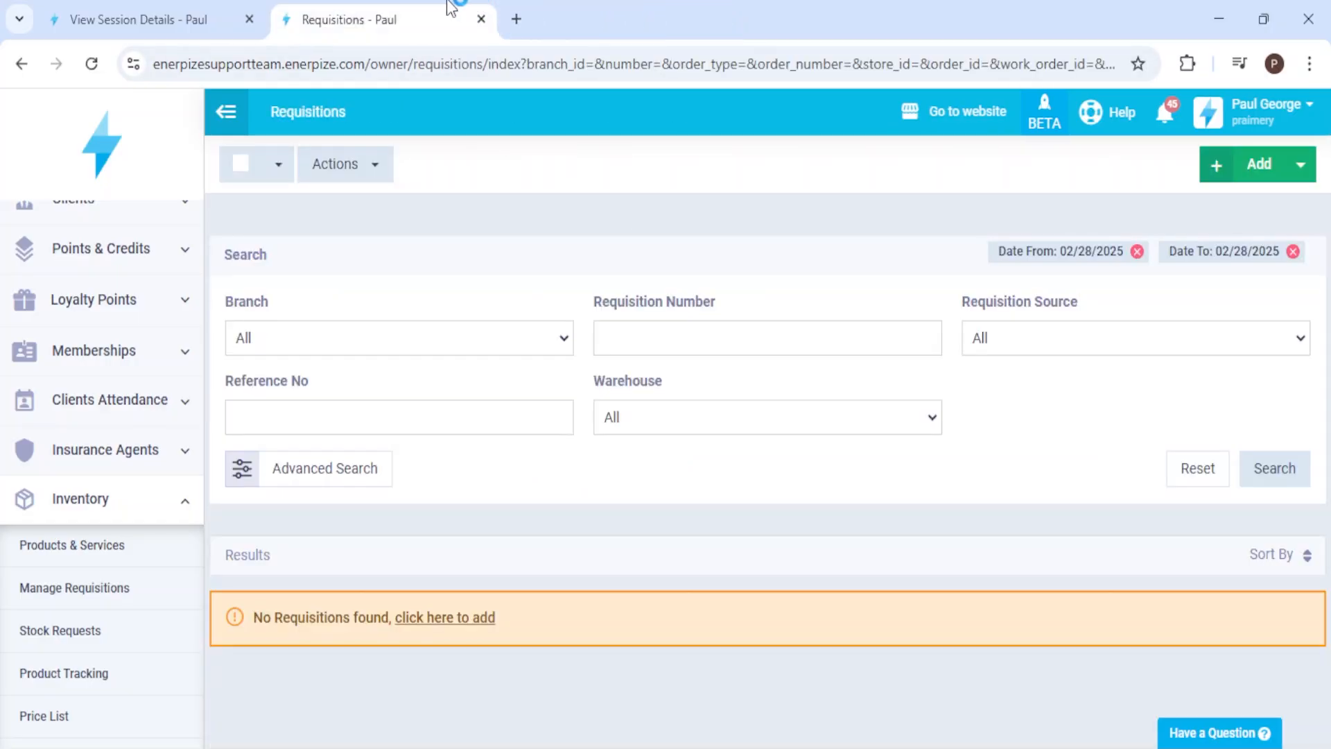
Step: Examine the session's validation entry, Journal #000096, in a separate browser tab
click(161, 20)
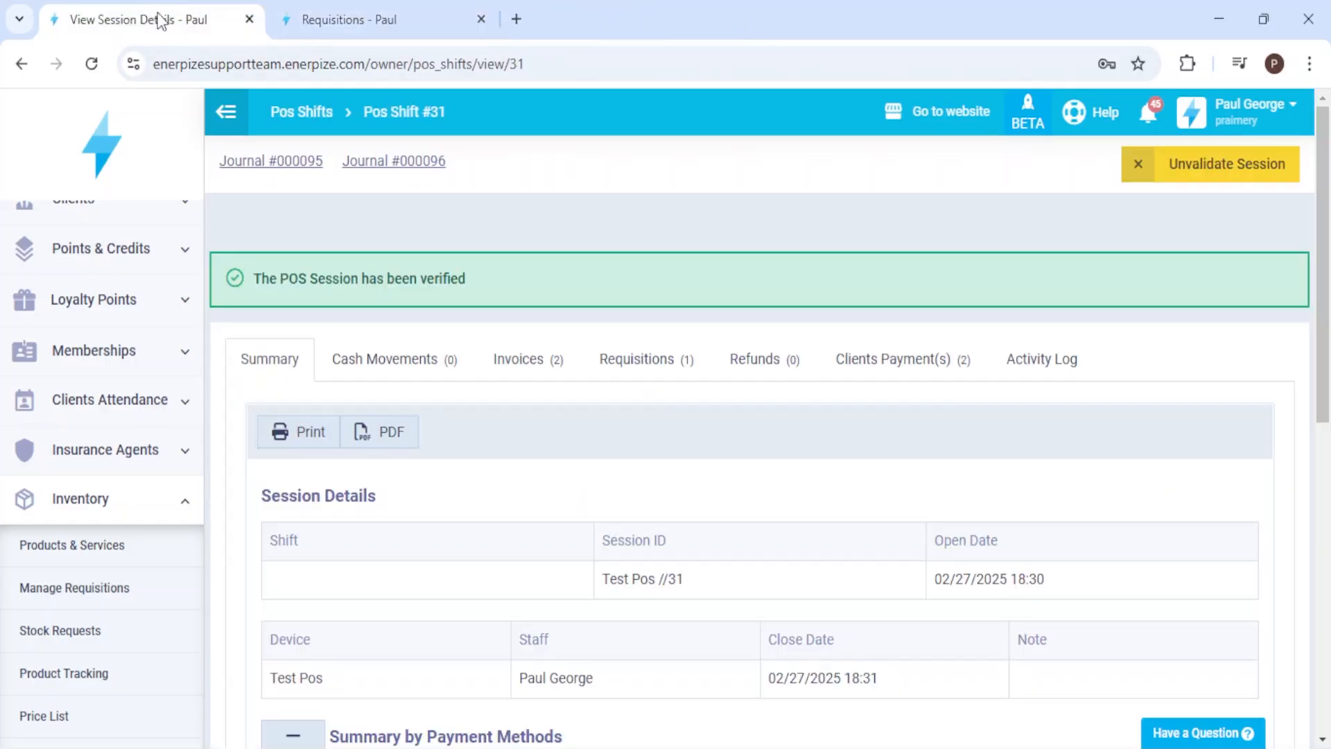
click(402, 162)
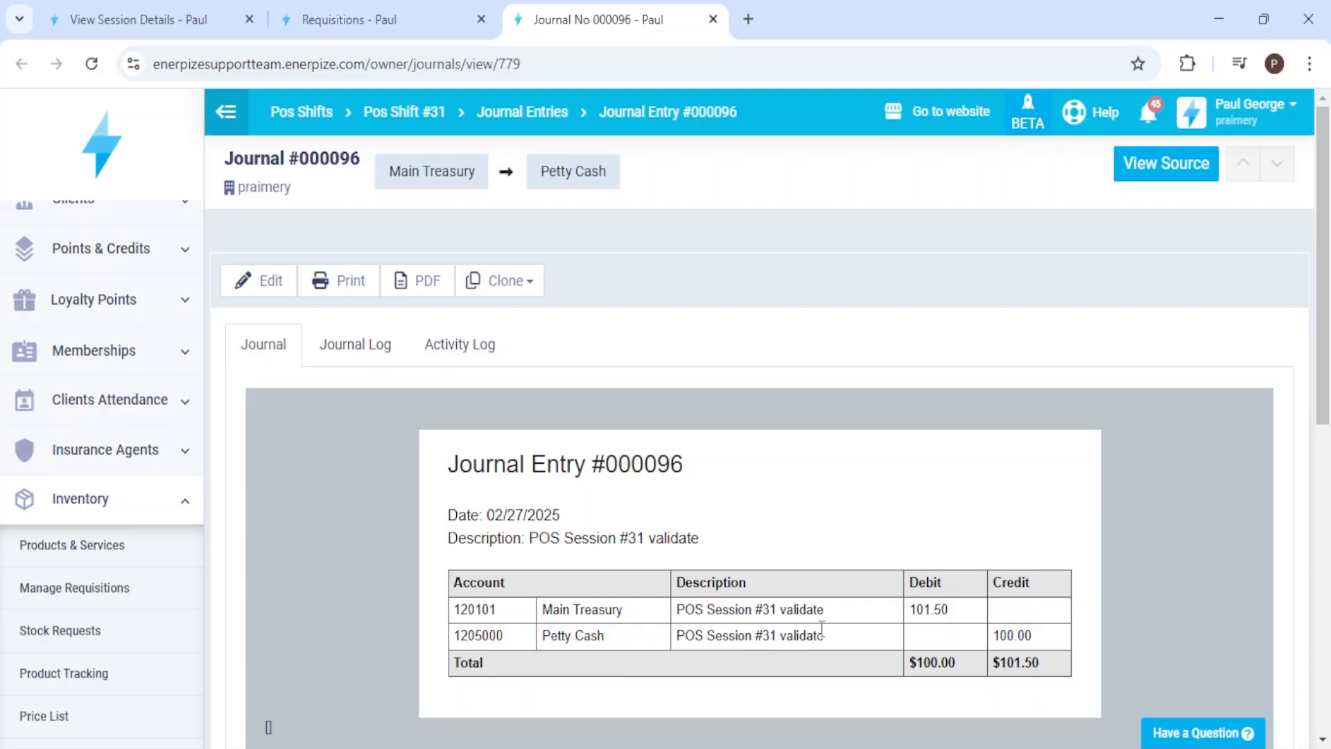
key(ctrl+w)
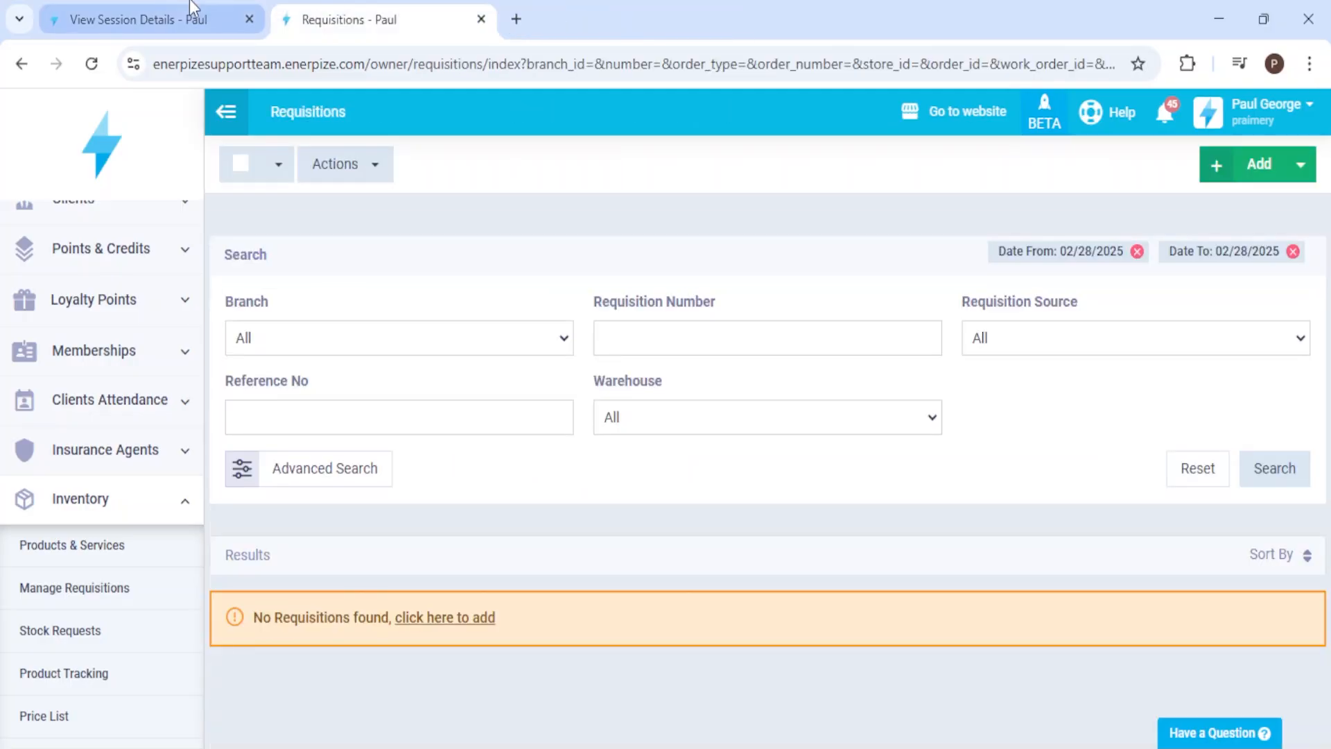
Step: Find outbound requisition #000020 for the Newyork warehouse in the inventory requisitions and accept it
click(158, 15)
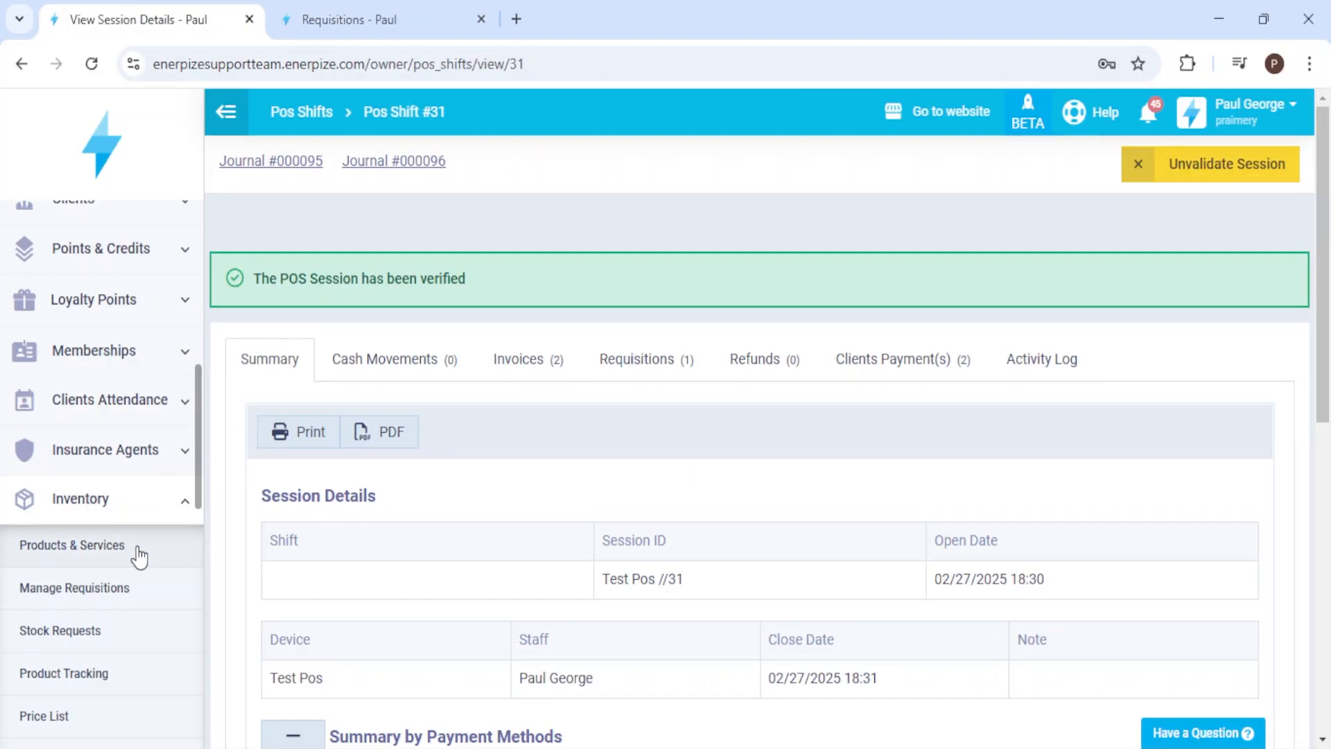
click(115, 599)
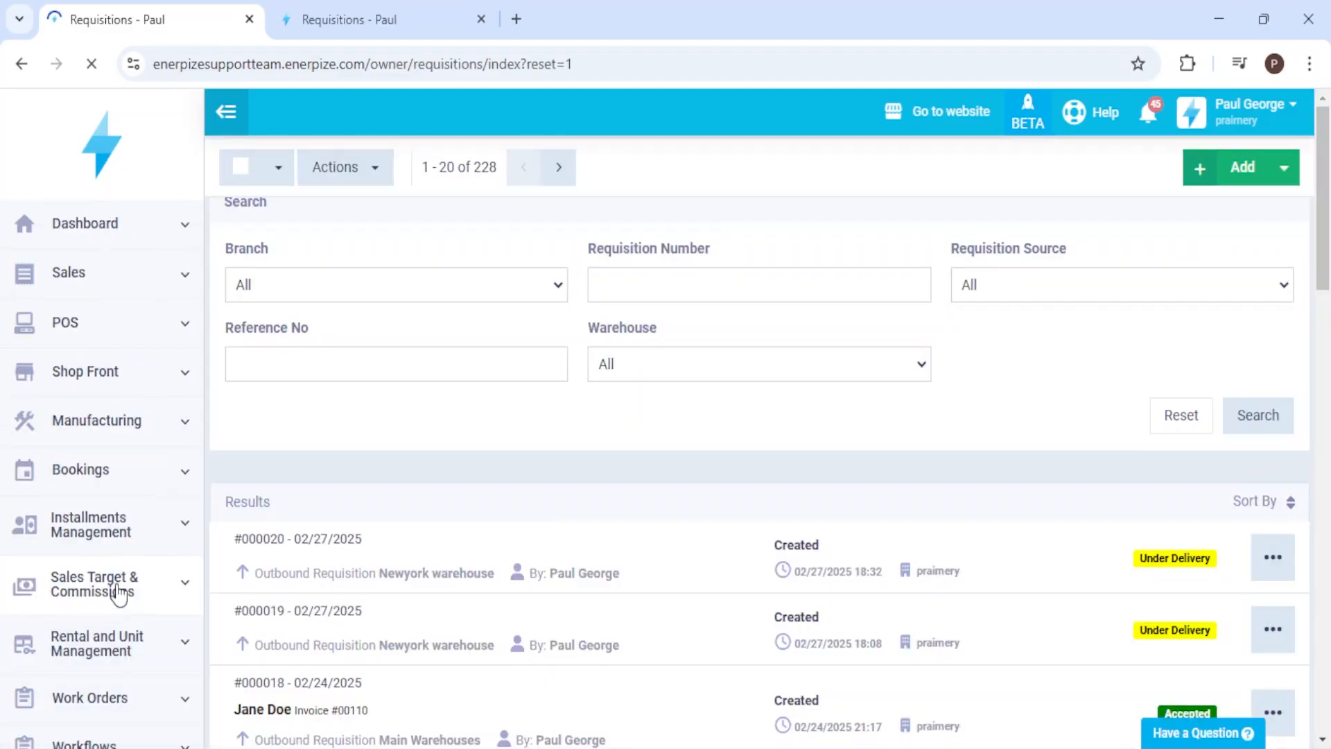
scroll(760, 463, down, 2)
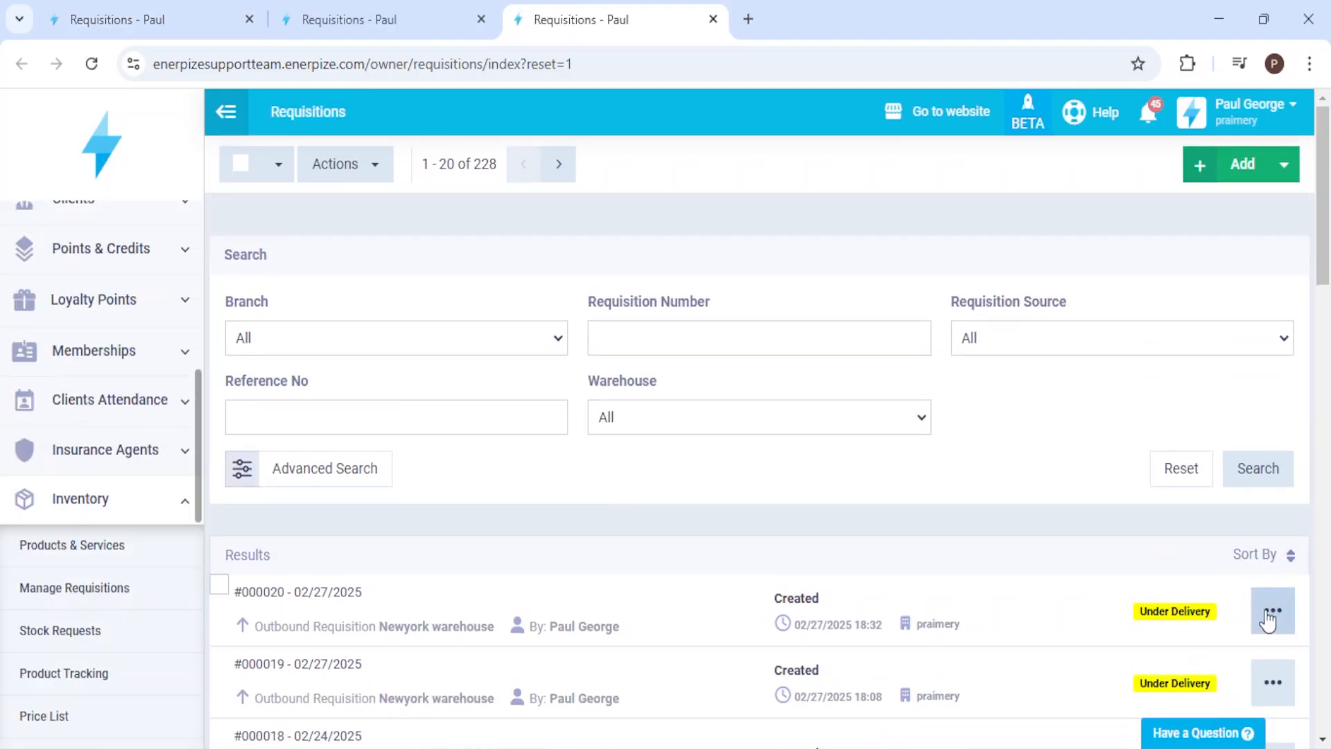
click(1271, 610)
scroll(1248, 585, down, 1)
click(1221, 516)
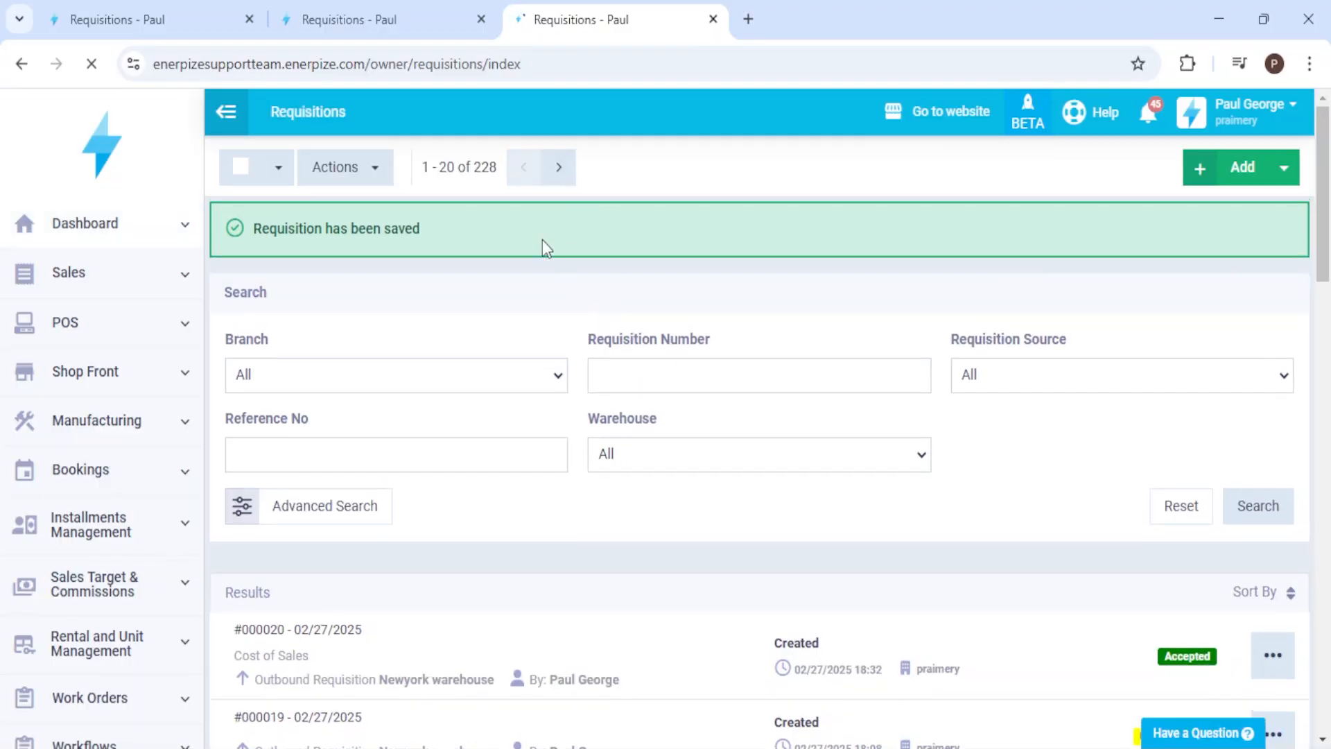
Step: Open product P from the inventory's products and services and show its stock transactions
middle_click(423, 10)
click(160, 17)
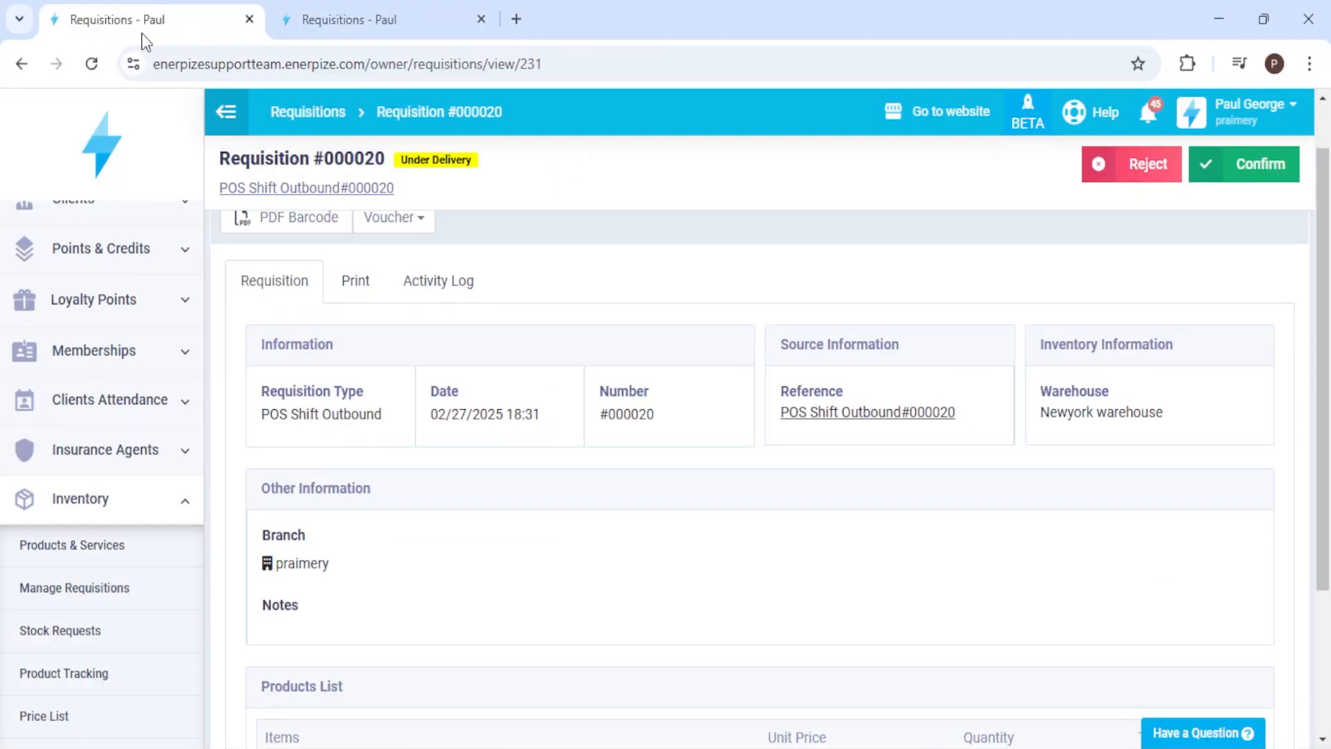
click(114, 551)
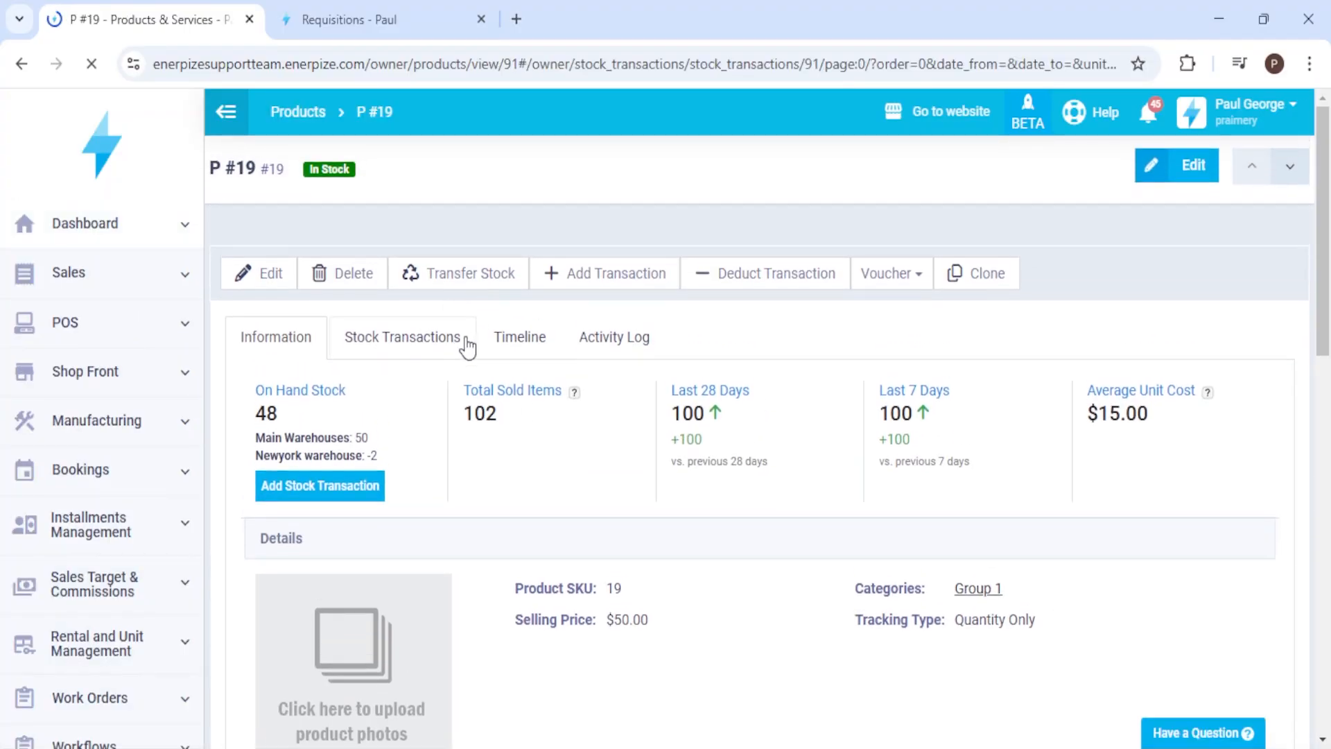
click(468, 345)
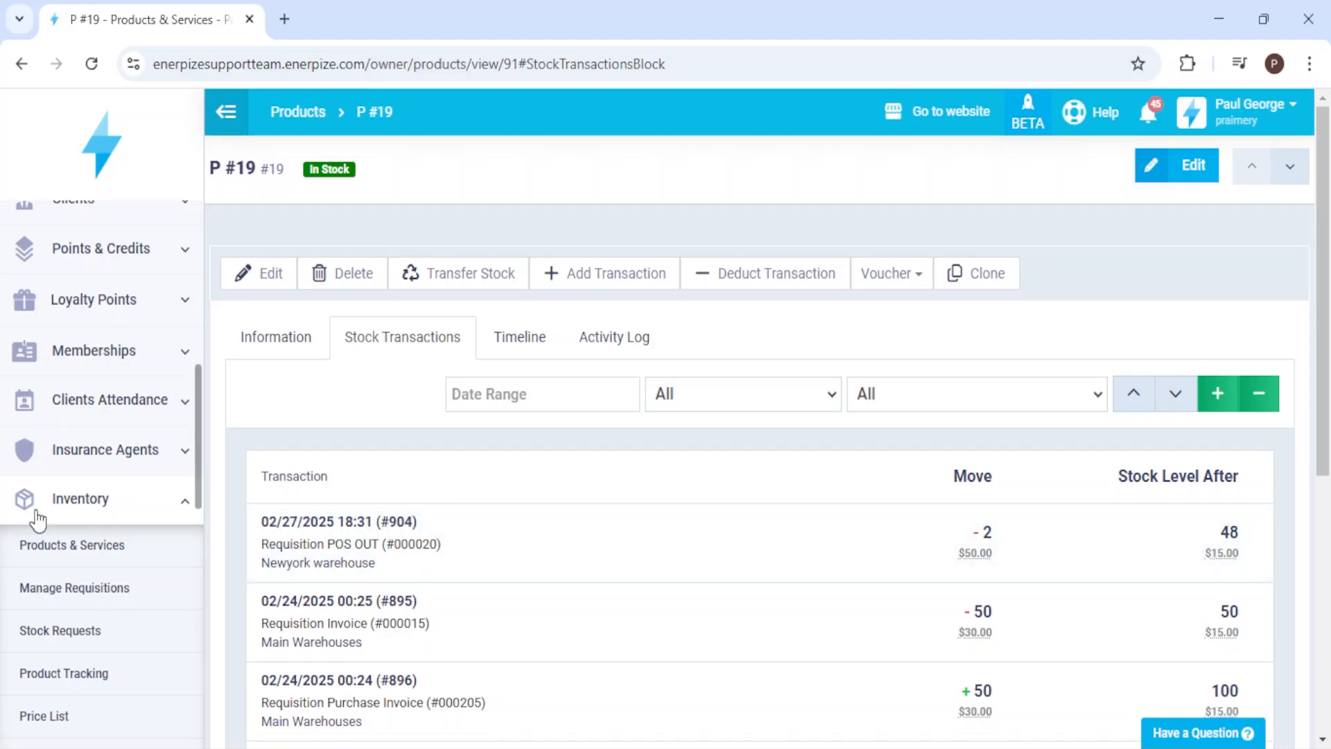
Step: List the POS sessions to review the sales and status of the latest one
scroll(42, 513, up, 8)
click(97, 326)
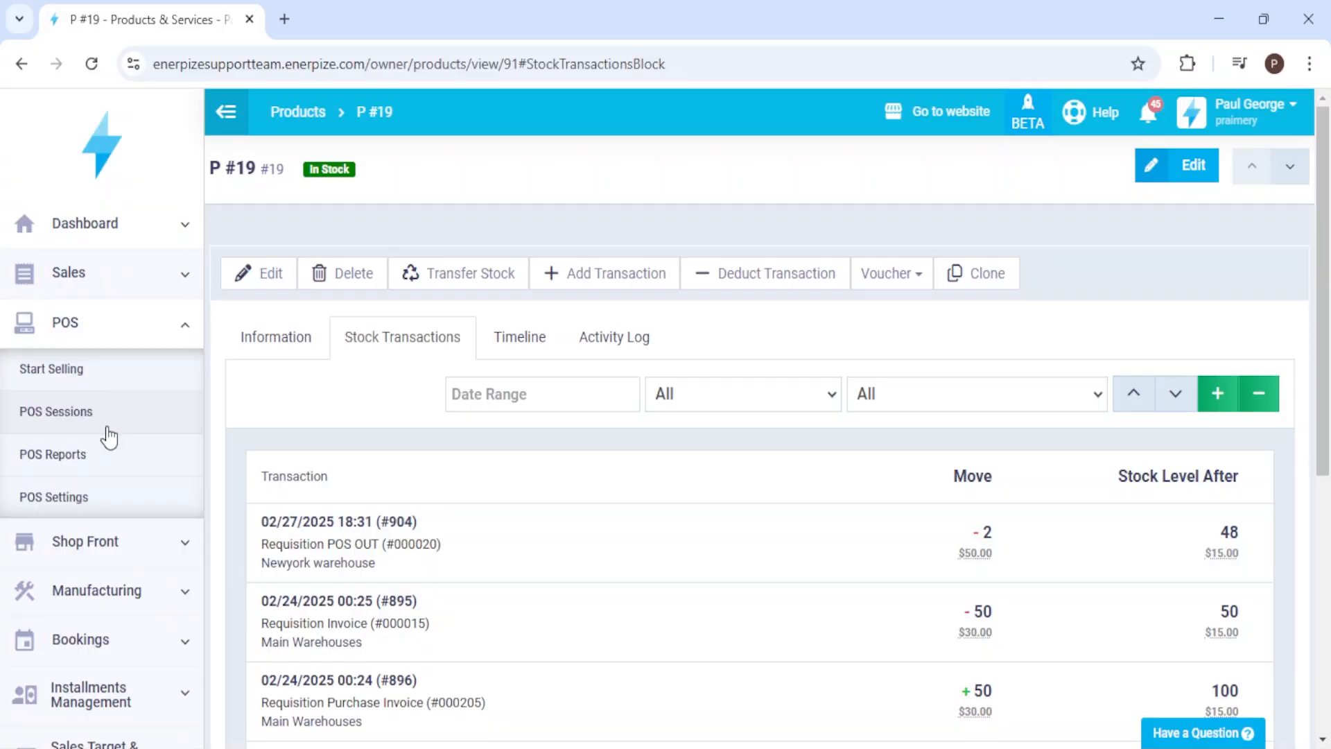
click(100, 410)
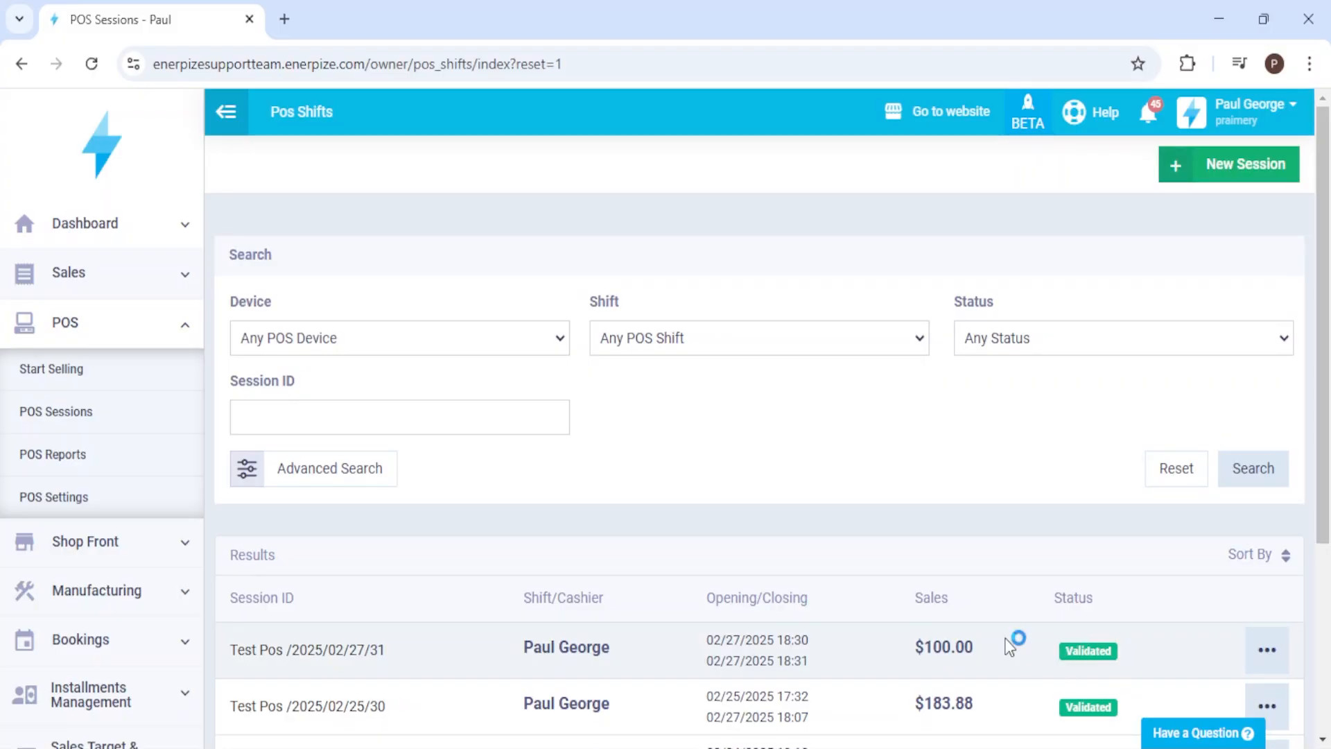
Step: Open requisition #000020 from the inventory requisitions in a separate browser tab, review its details and close the tab
scroll(121, 553, down, 3)
scroll(124, 562, down, 2)
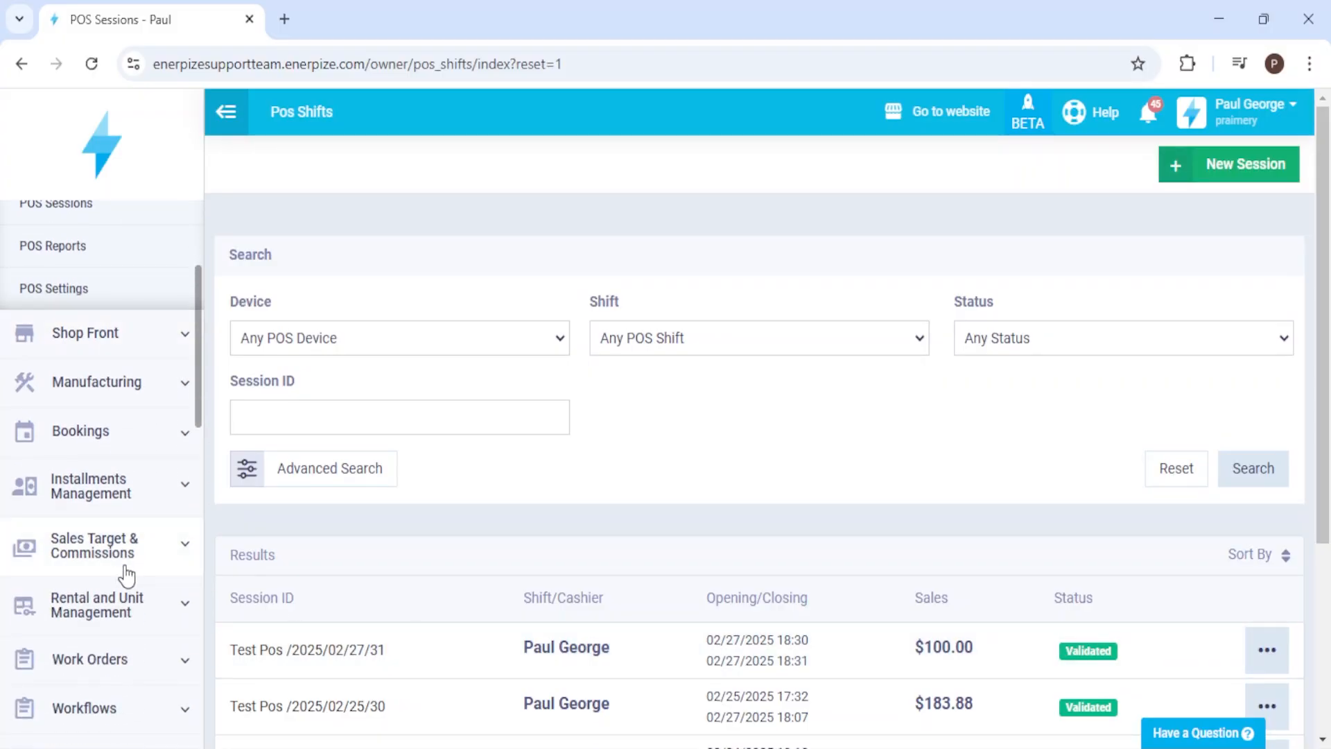
scroll(134, 573, down, 5)
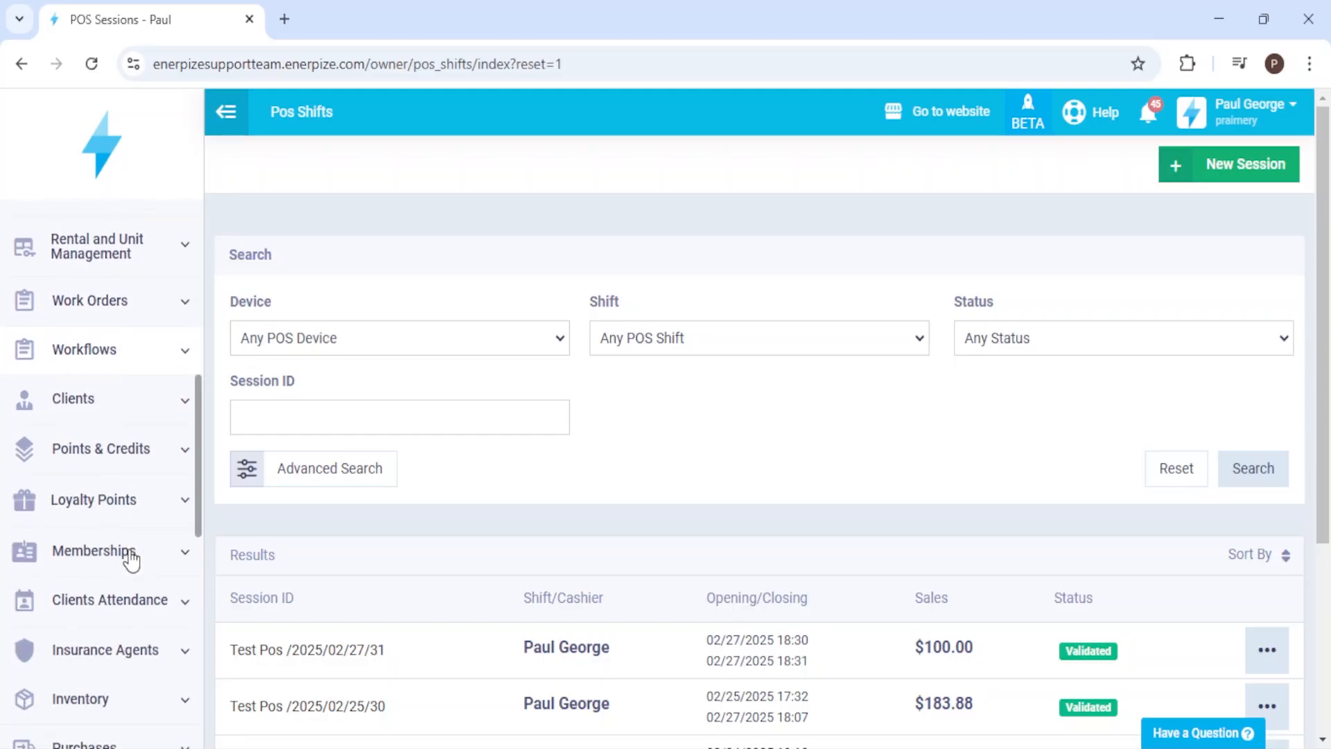
click(105, 635)
scroll(102, 702, down, 3)
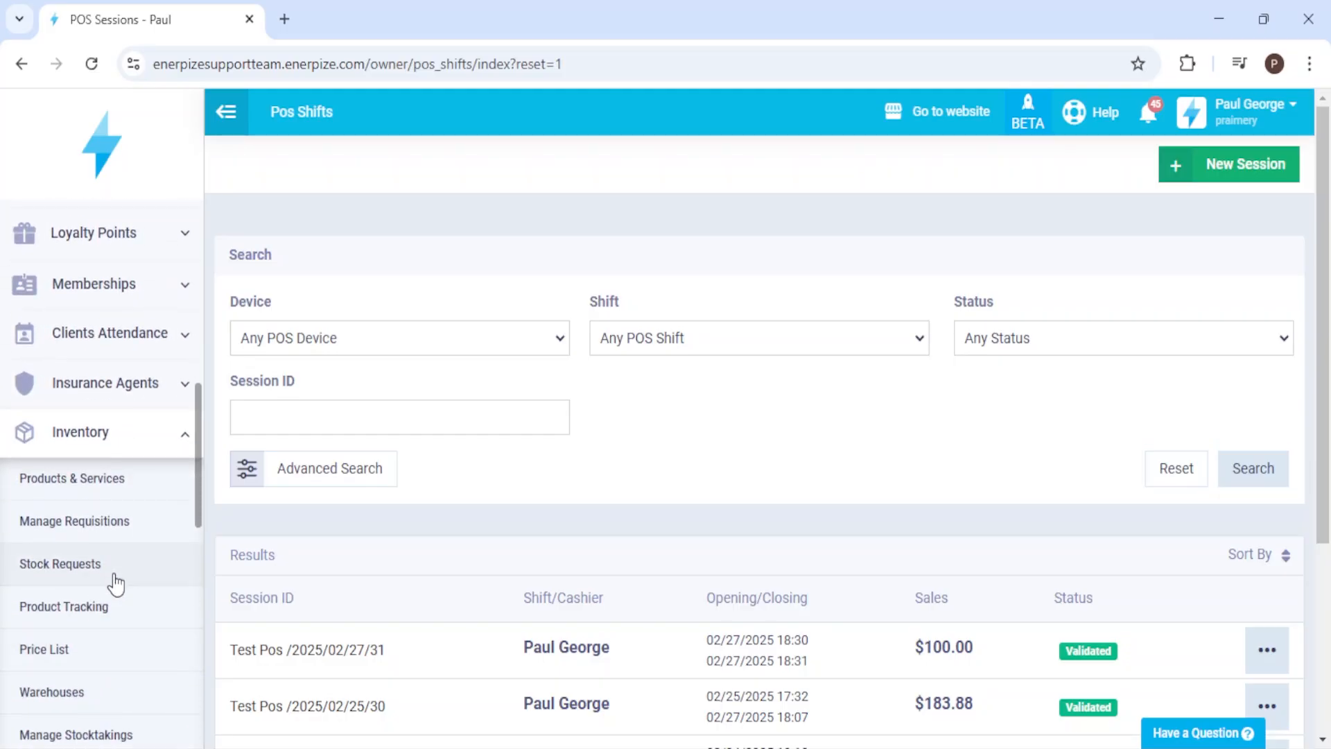
middle_click(118, 523)
click(362, 14)
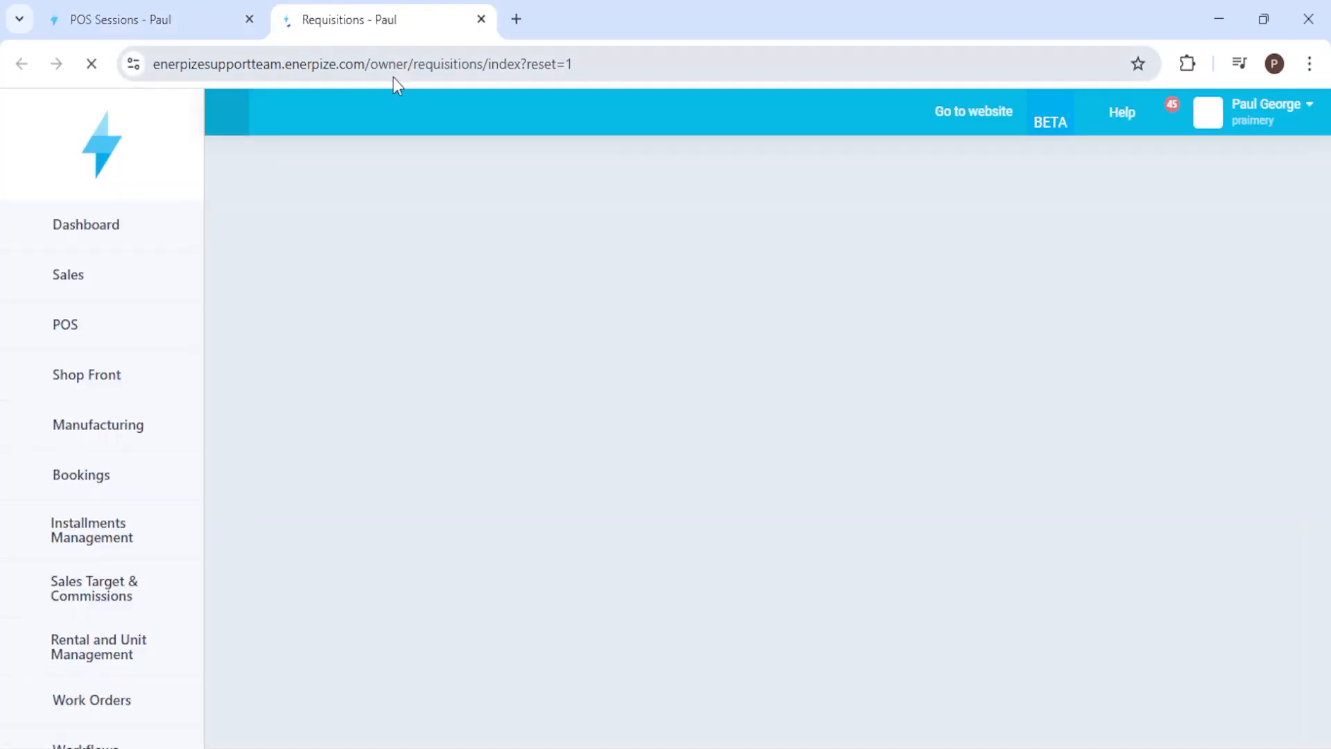
click(673, 601)
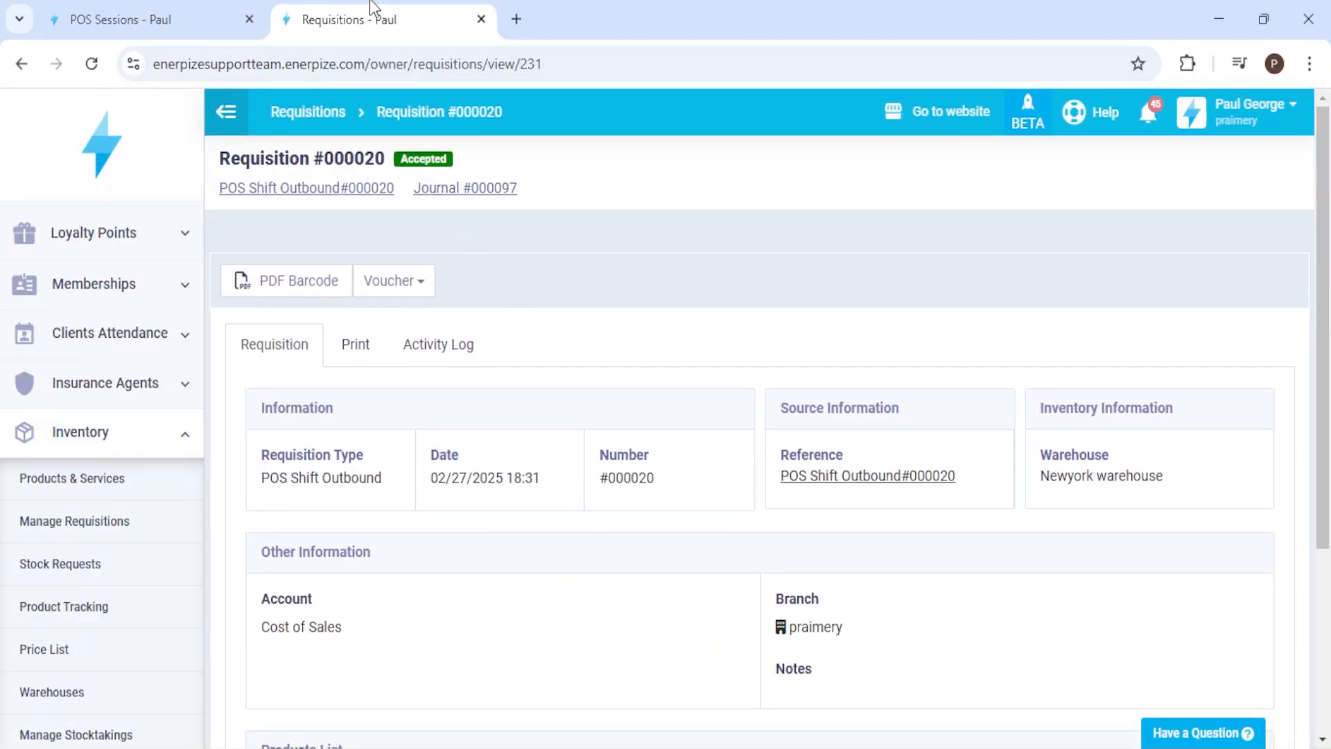
middle_click(366, 35)
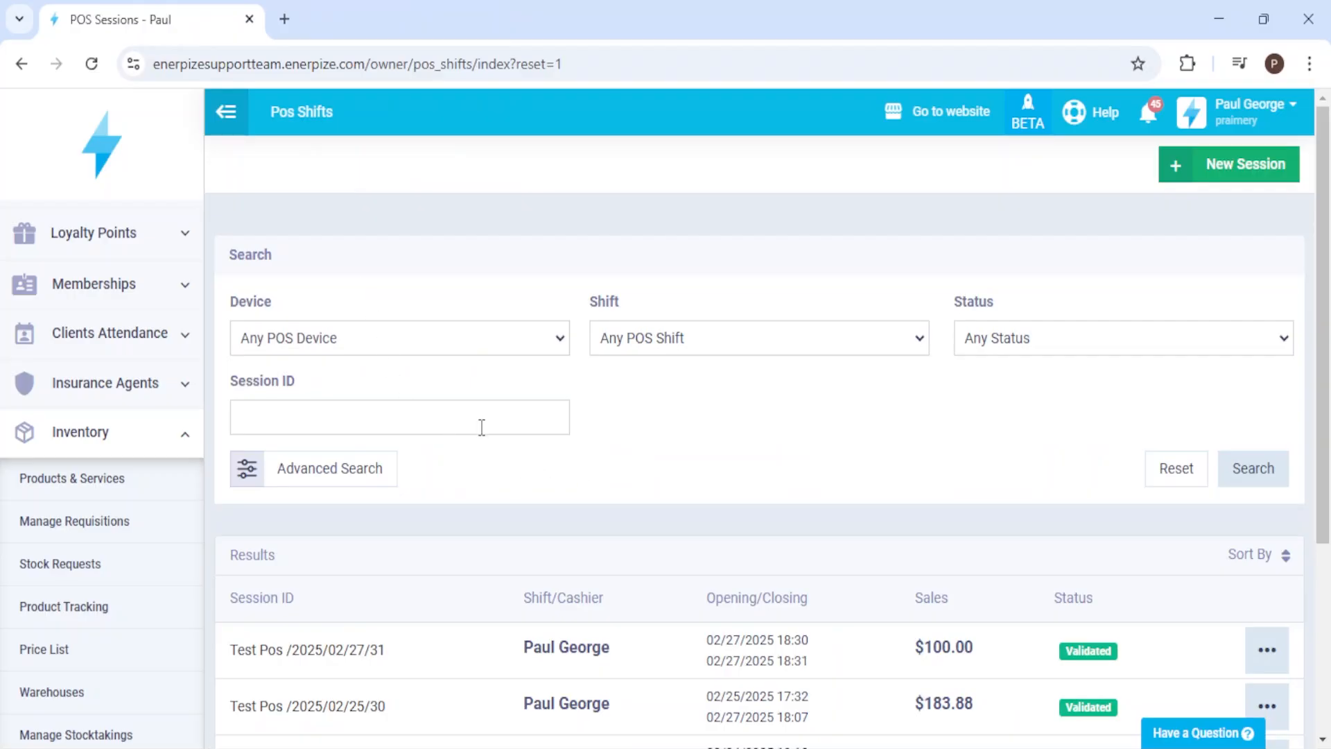